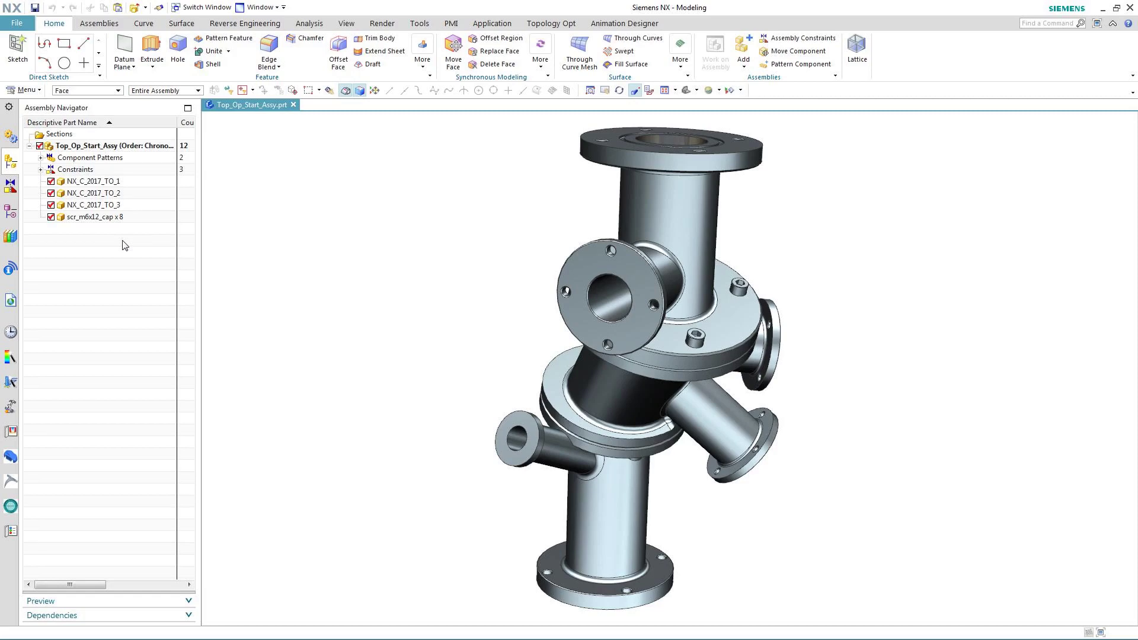
Highlight the components NX_C_2017_TO_1, NX_C_2017_TO_2 and NX_C_2017_TO_3 one by one to examine how the assembly is made up.
{"action": "left_click", "coordinate": [109, 182]}
{"action": "left_click", "coordinate": [109, 194]}
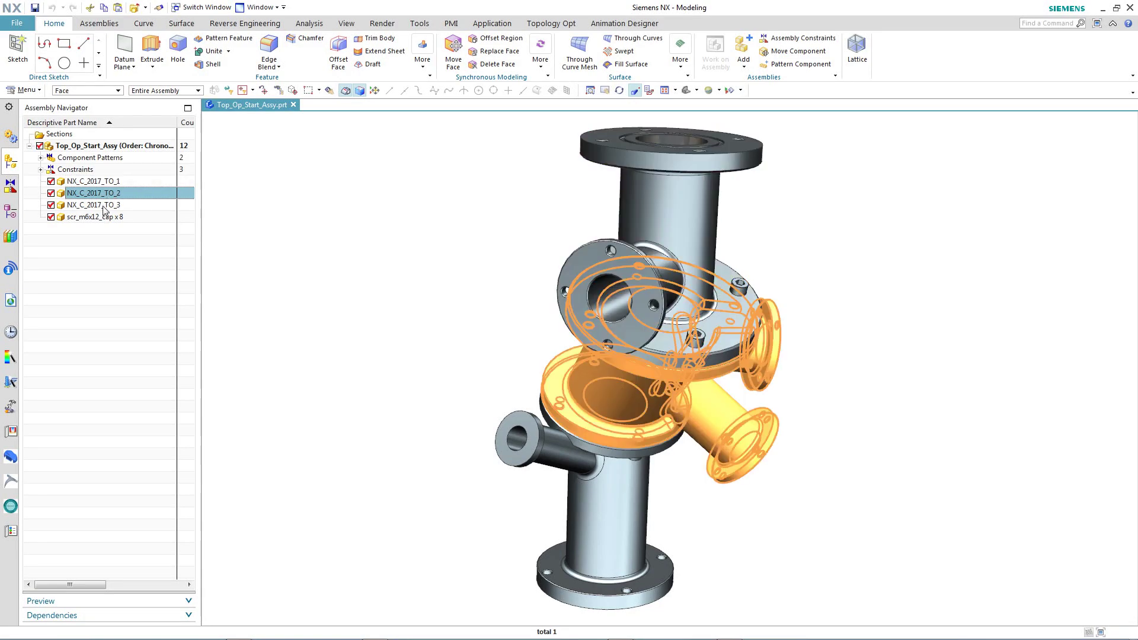
{"action": "left_click", "coordinate": [106, 205]}
{"action": "left_click", "coordinate": [95, 316]}
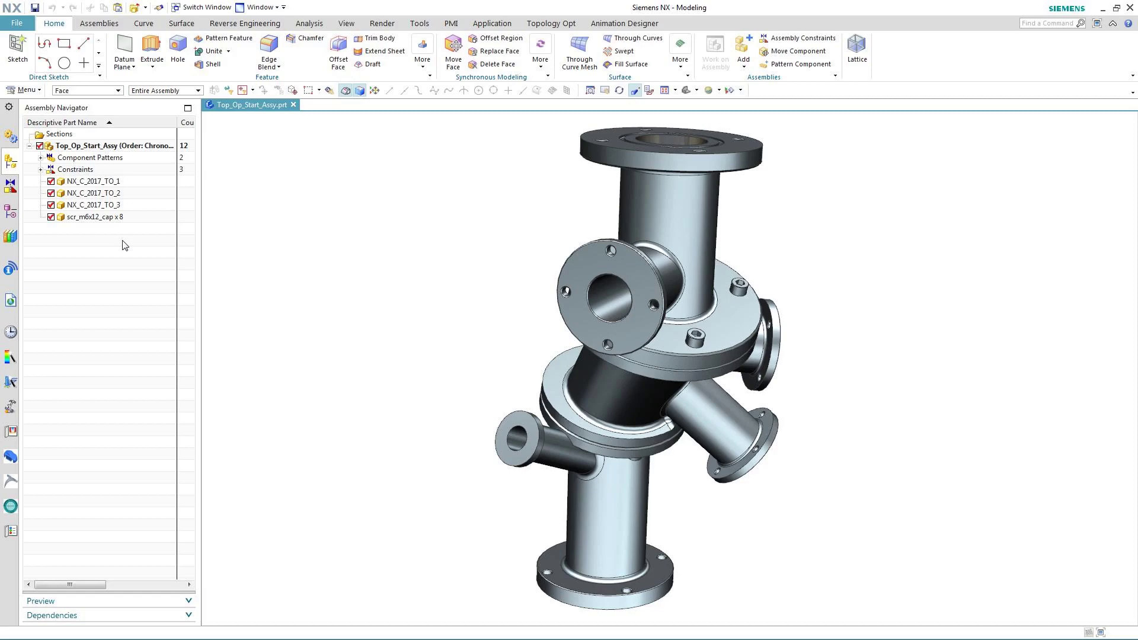
Open the recent part NX Connections 2017 Top Op Start.prt, place Top_Op_Start_Assy.prt beside it for comparison, and show the part's model history.
{"action": "left_click", "coordinate": [11, 332]}
{"action": "left_click", "coordinate": [112, 198]}
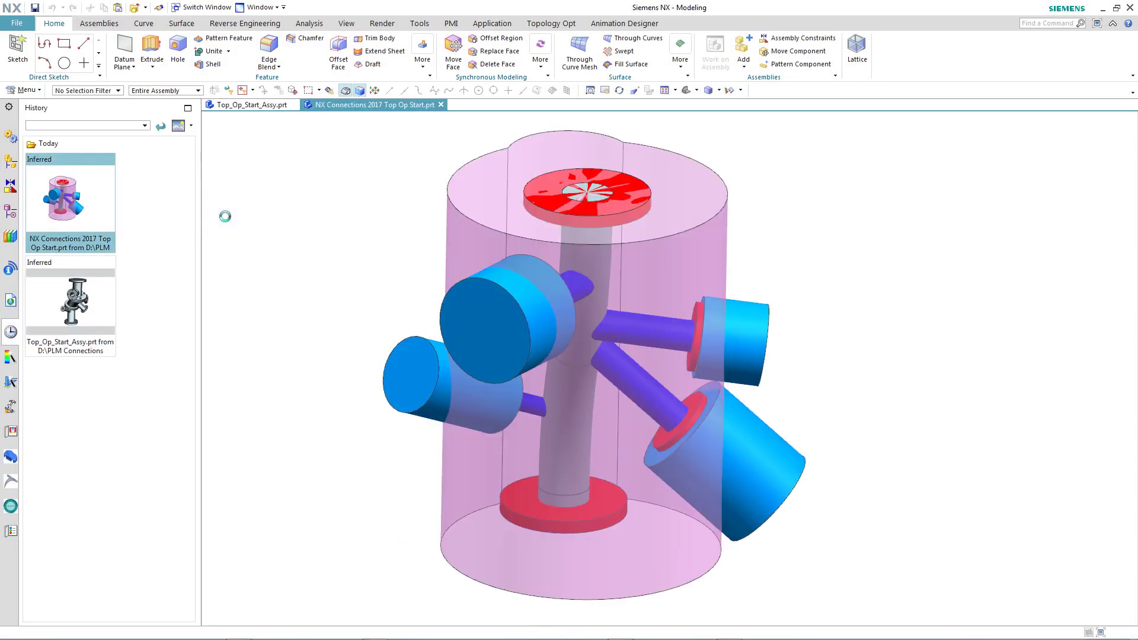
{"action": "left_click", "coordinate": [265, 105]}
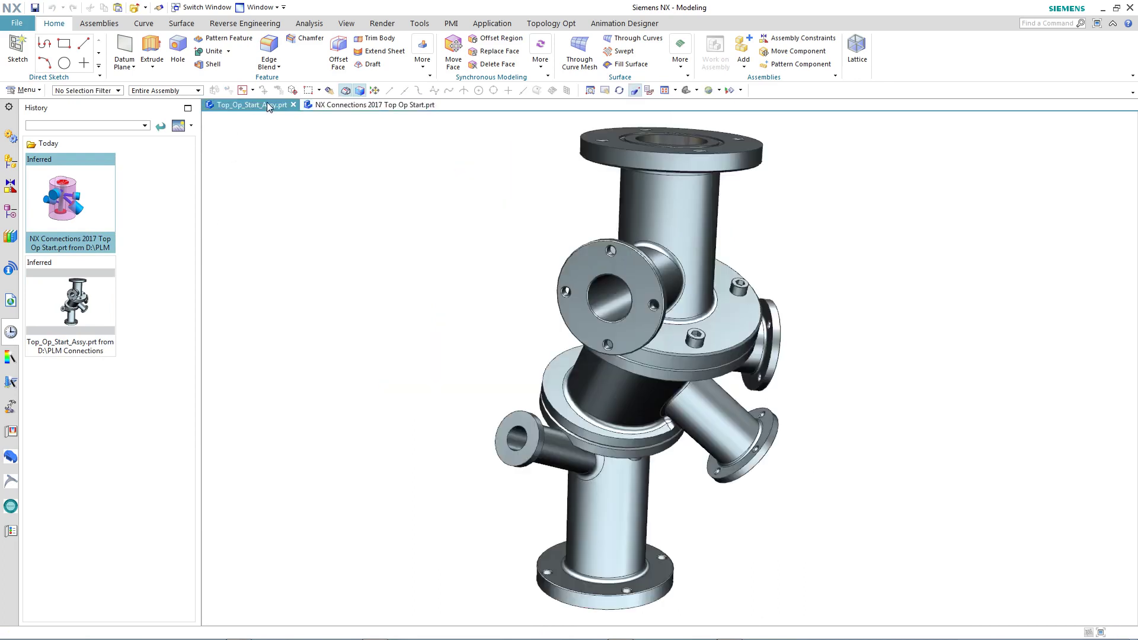
{"action": "mouse_move", "coordinate": [267, 102]}
{"action": "left_mouse_down"}
{"action": "mouse_move", "coordinate": [380, 105]}
{"action": "mouse_move", "coordinate": [385, 135]}
{"action": "mouse_move", "coordinate": [735, 244]}
{"action": "mouse_move", "coordinate": [688, 356]}
{"action": "mouse_move", "coordinate": [697, 369]}
{"action": "left_mouse_up"}
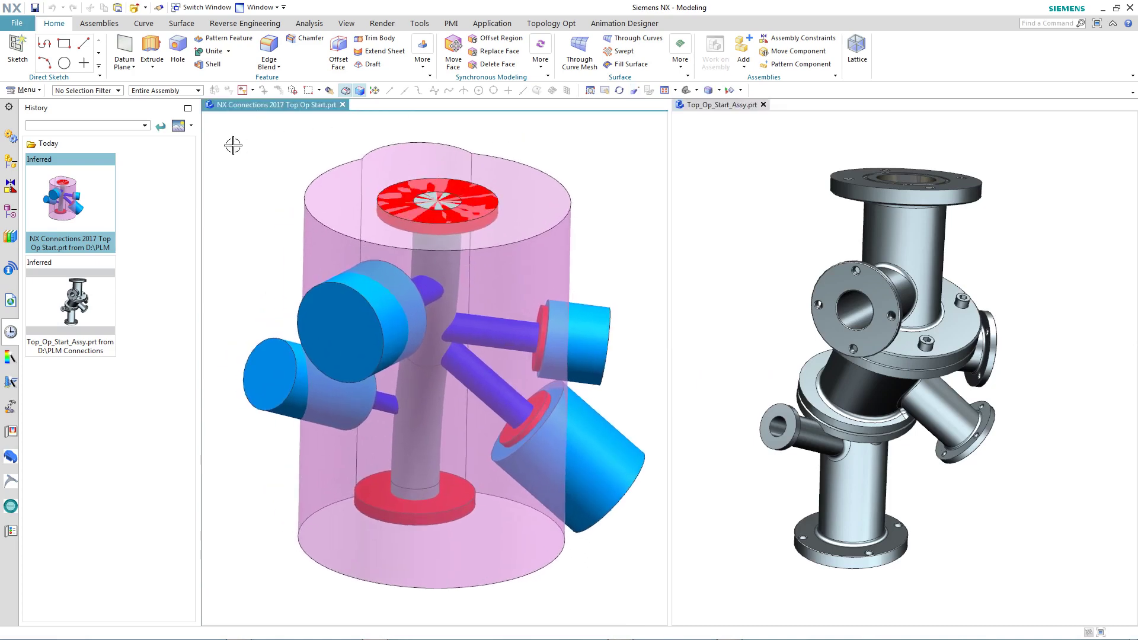
{"action": "left_click", "coordinate": [6, 213]}
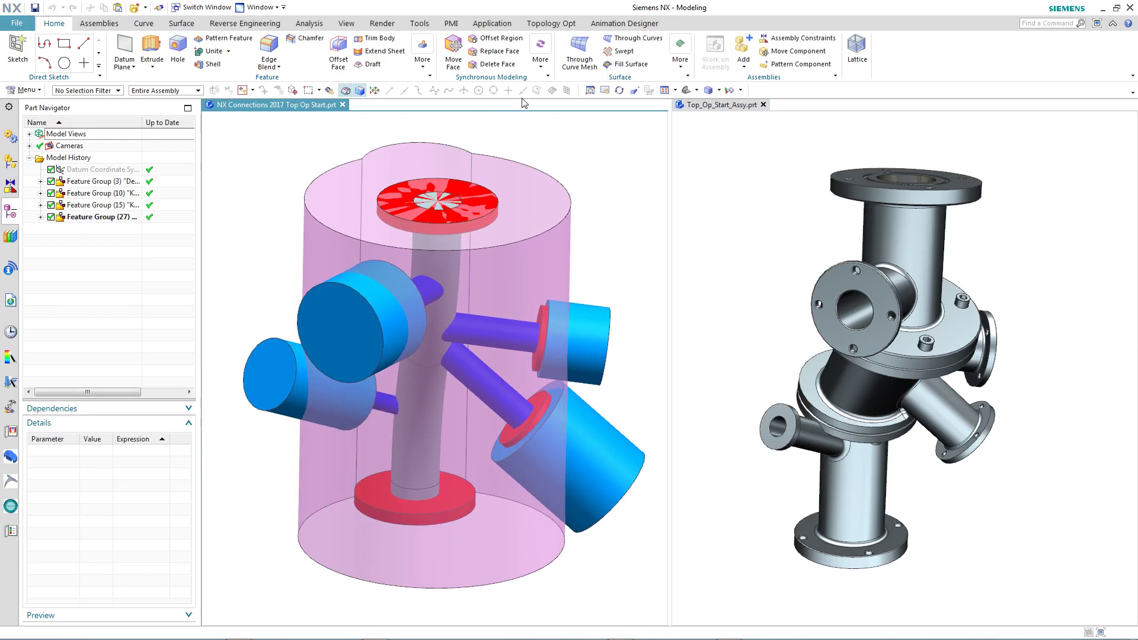
Define the large outer cylinder body as the design space for the topology optimization.
{"action": "left_click", "coordinate": [550, 24]}
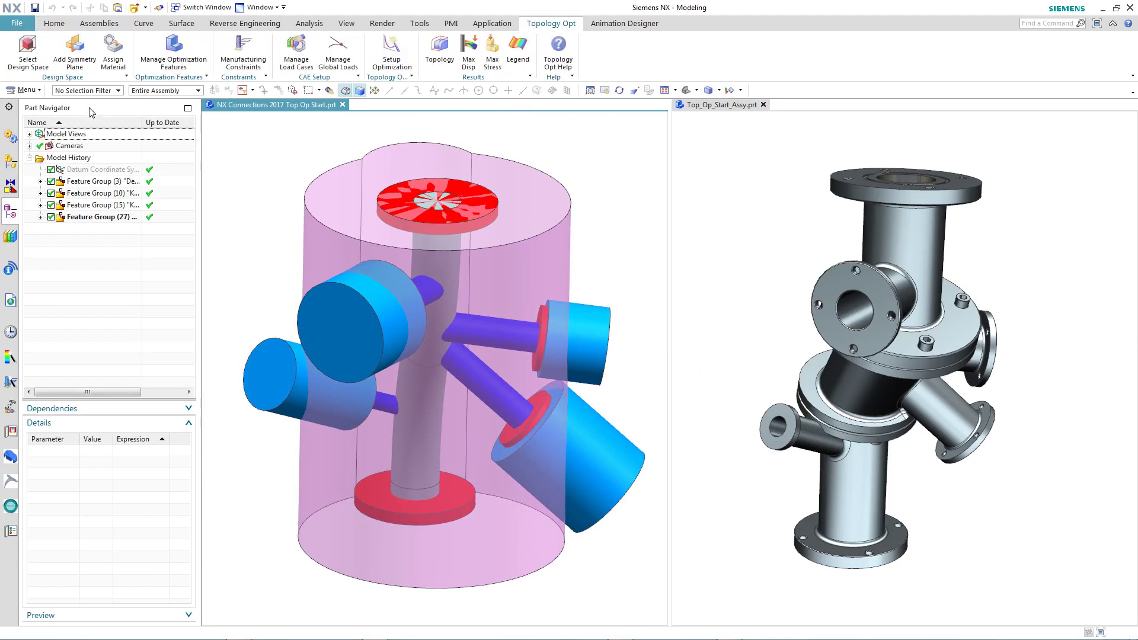
{"action": "left_click", "coordinate": [28, 49]}
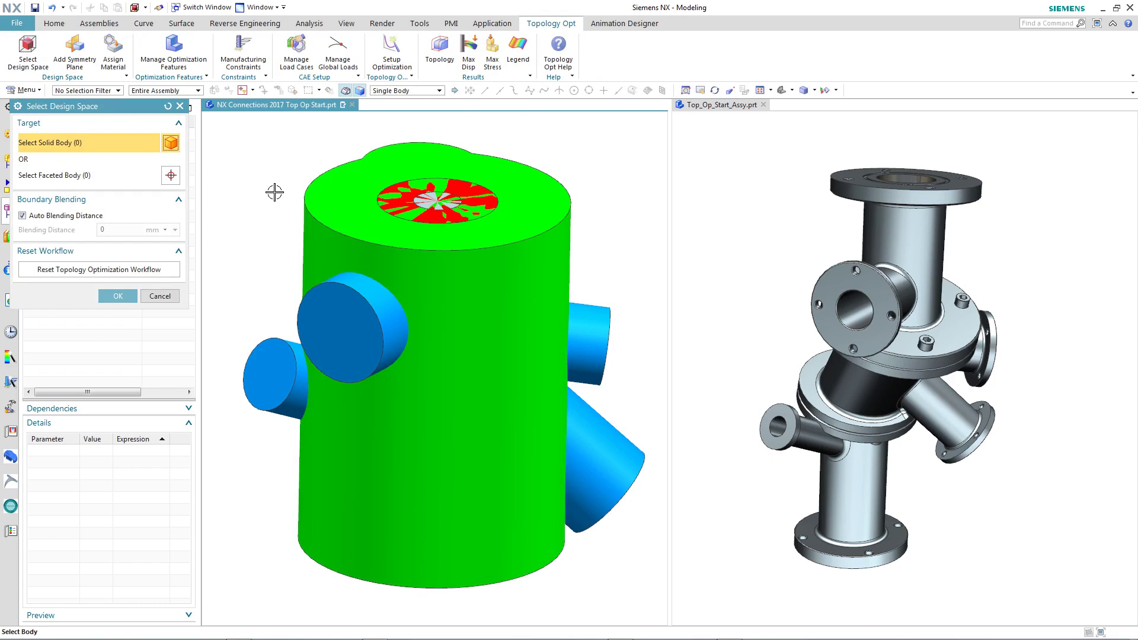
{"action": "left_click", "coordinate": [325, 212]}
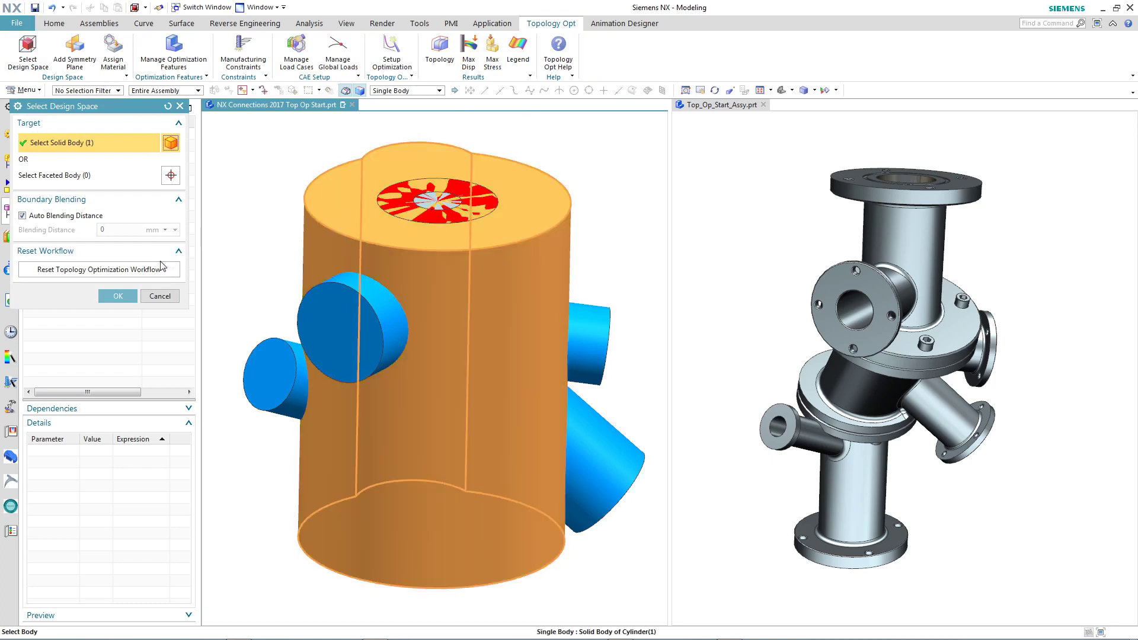
{"action": "left_click", "coordinate": [118, 296]}
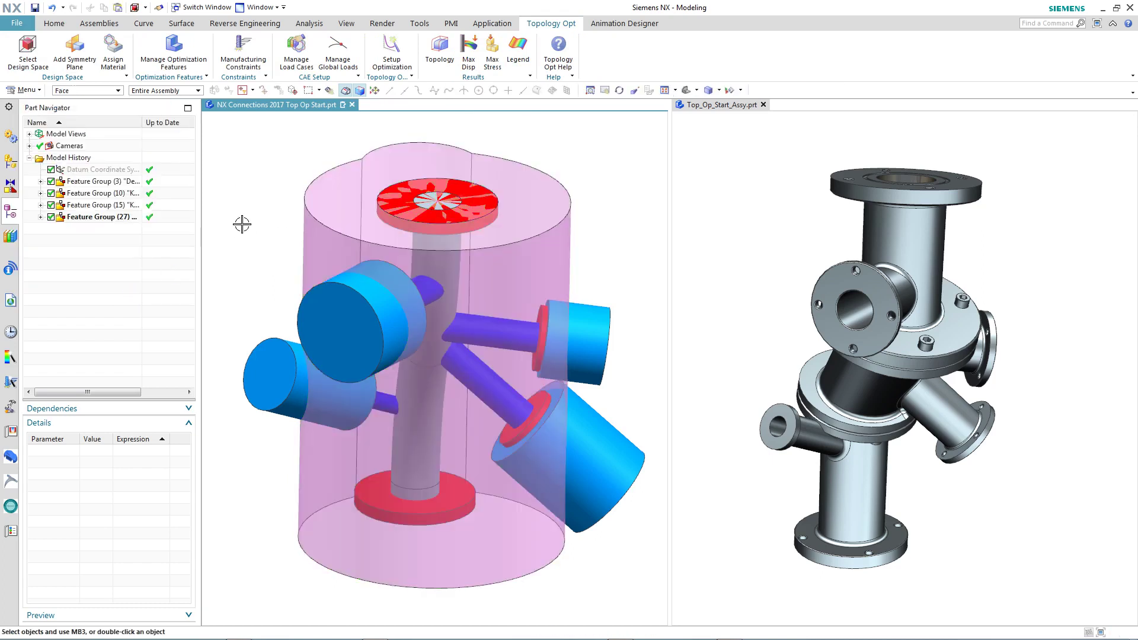
Review the optimization feature settings of the central pipe, UNPARAMETERIZED_FEATURE(21), and the branch pipe, CYLINDER(19).
{"action": "left_click", "coordinate": [174, 47]}
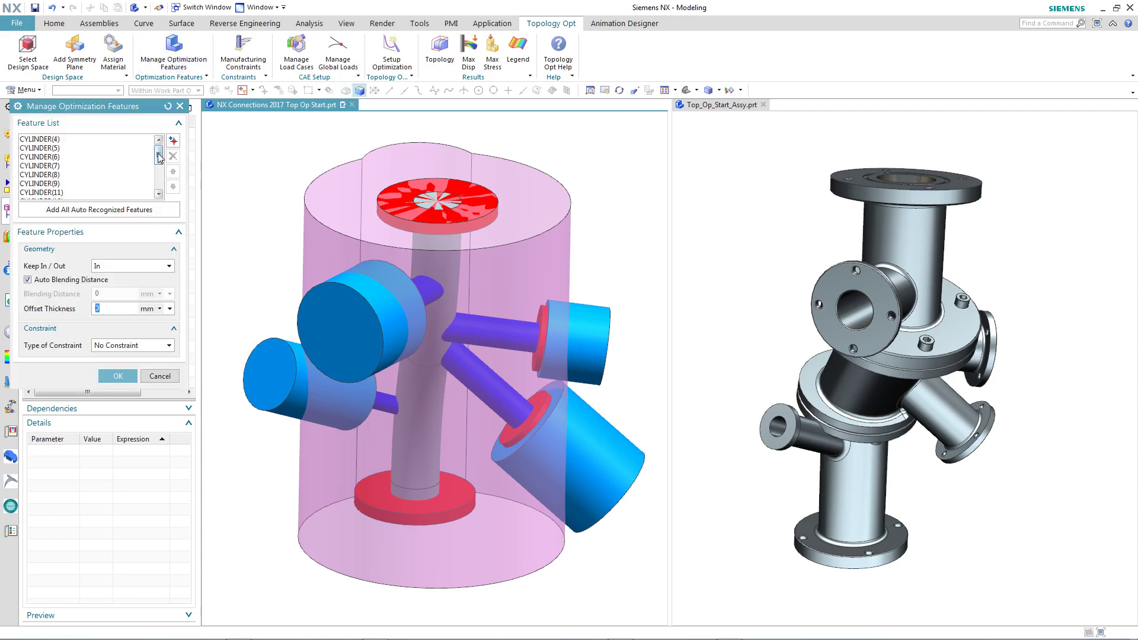
{"action": "left_click_drag", "start_coordinate": [158, 154], "coordinate": [155, 191]}
{"action": "left_click", "coordinate": [114, 193]}
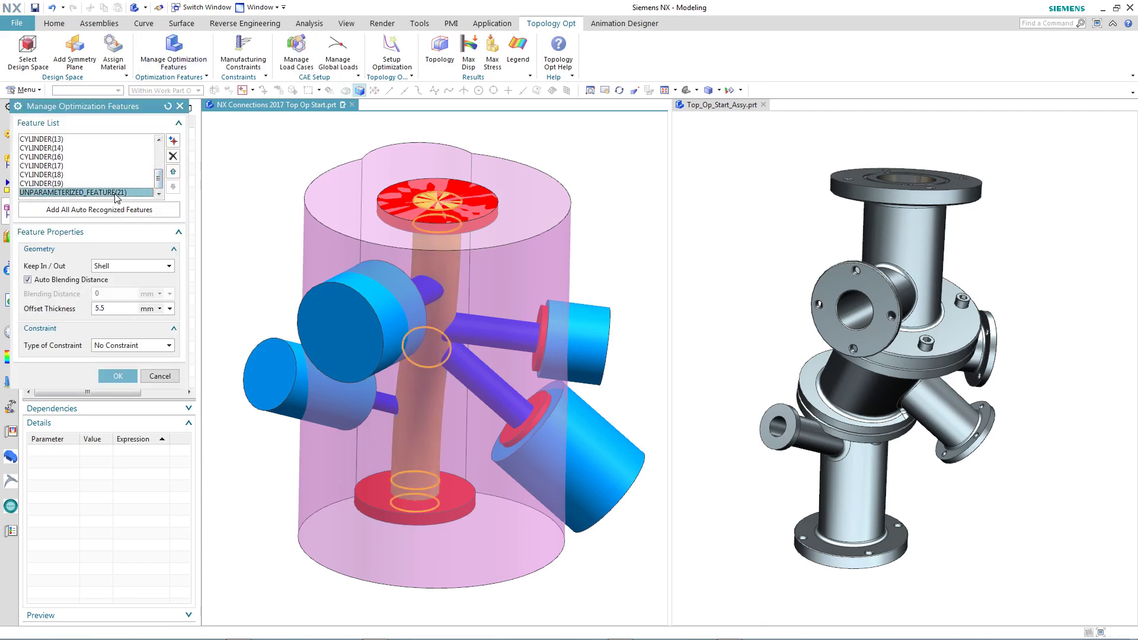
{"action": "left_click", "coordinate": [61, 184]}
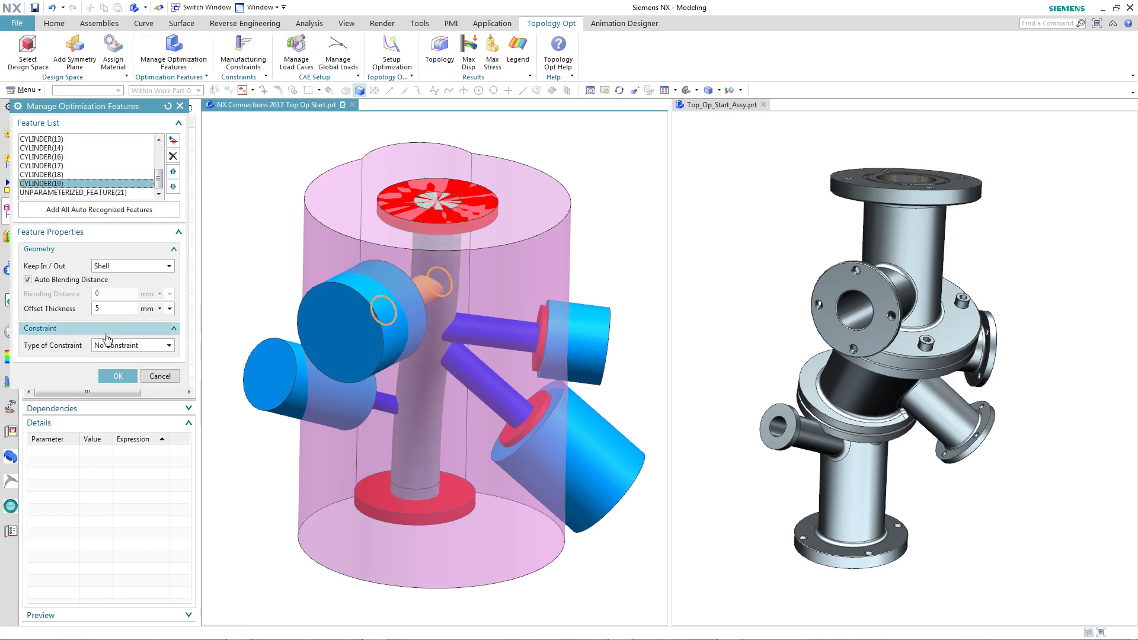
{"action": "left_click", "coordinate": [118, 377]}
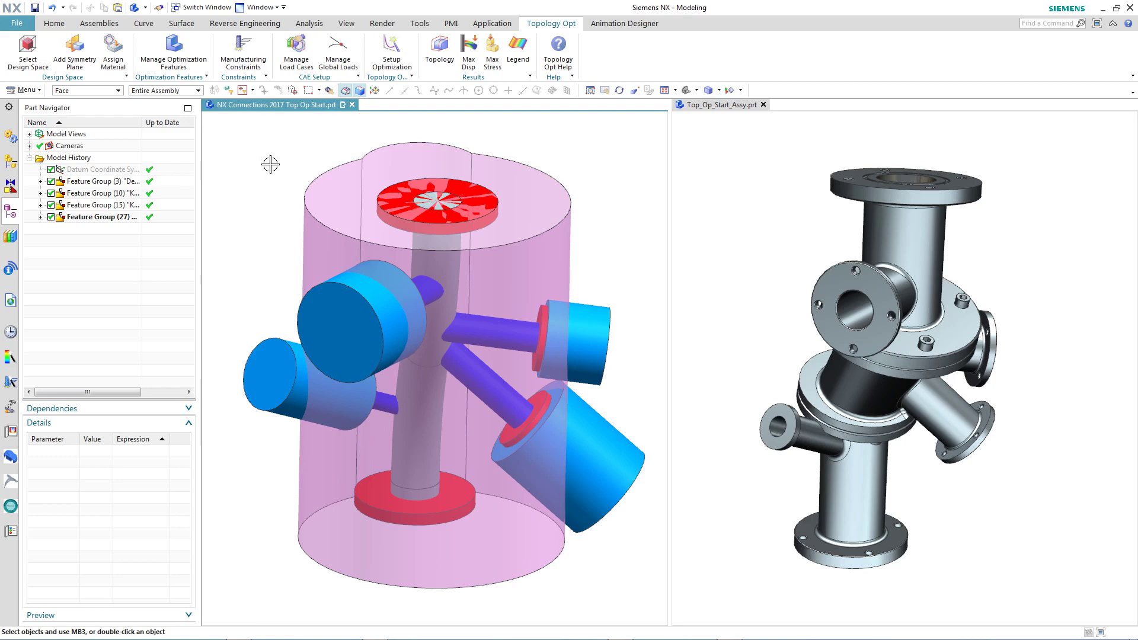
Review the constraints and loads in Load Case 1 for CYLINDER(4), CYLINDER(5), CYLINDER(8) and the central pipe, UNPARAMETERIZED_FEATURE(21).
{"action": "left_click", "coordinate": [296, 50]}
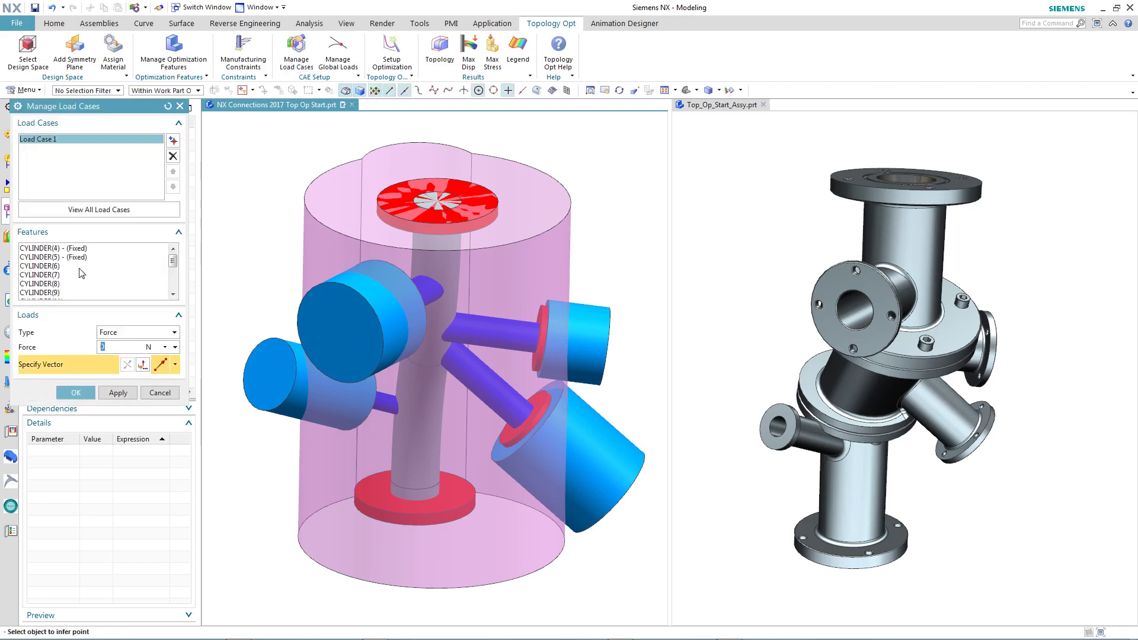
{"action": "left_click", "coordinate": [76, 249]}
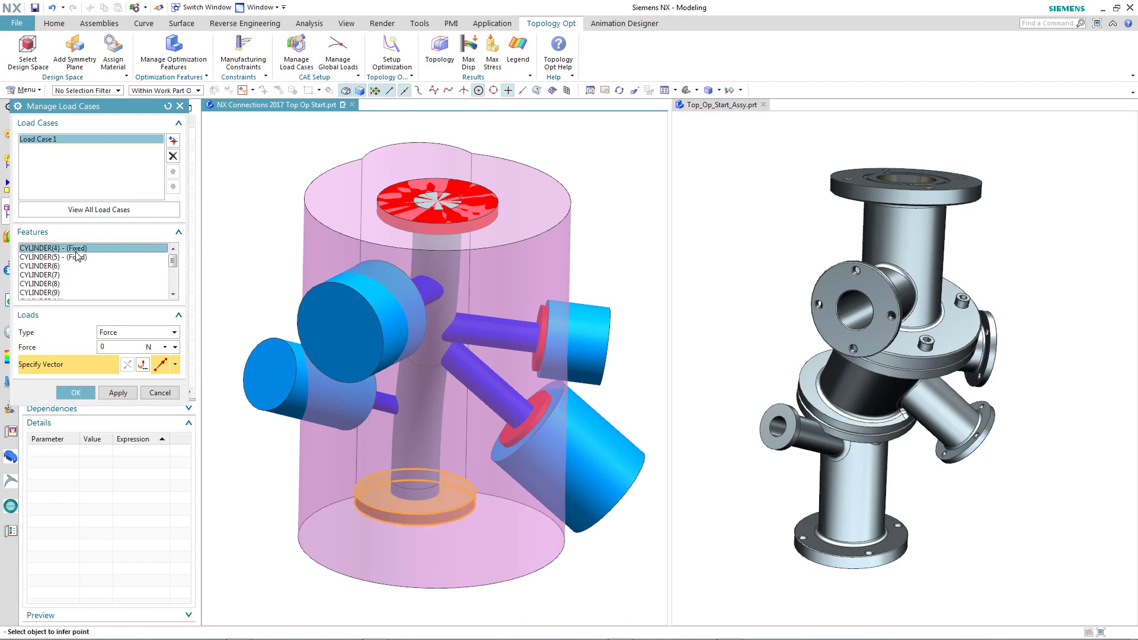
{"action": "left_click", "coordinate": [78, 258]}
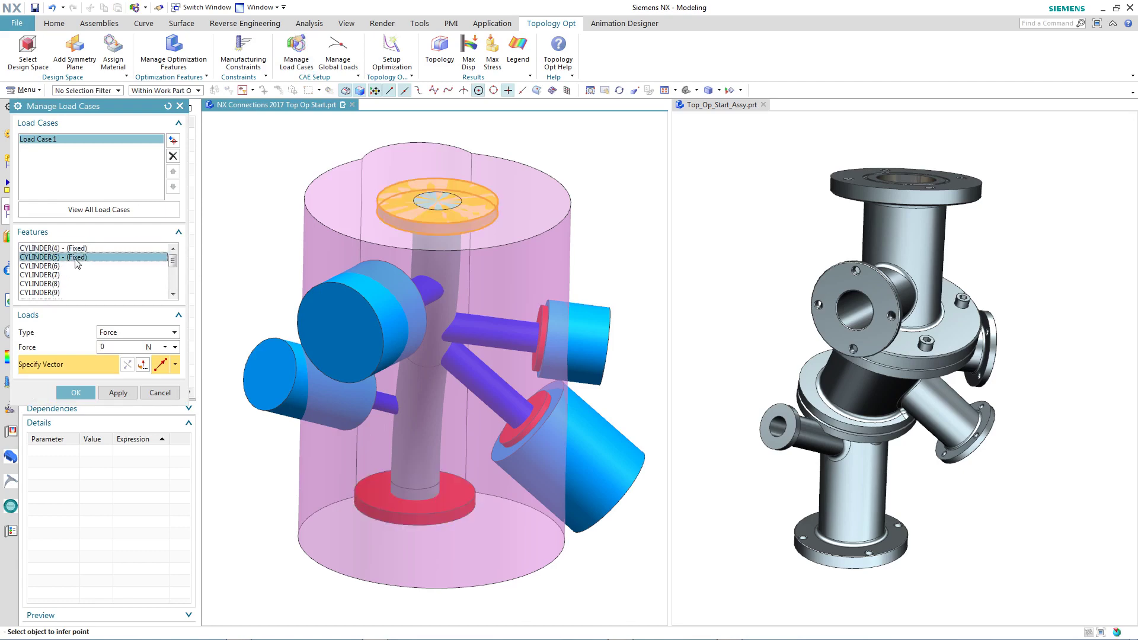
{"action": "left_click", "coordinate": [92, 284]}
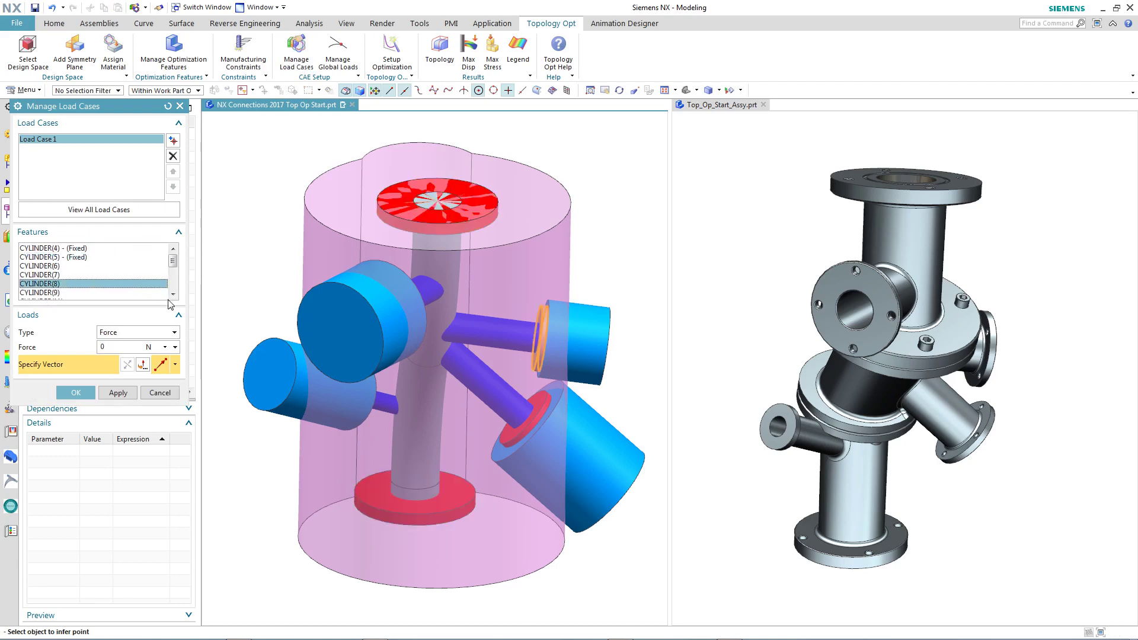
{"action": "left_click_drag", "start_coordinate": [172, 262], "coordinate": [173, 289]}
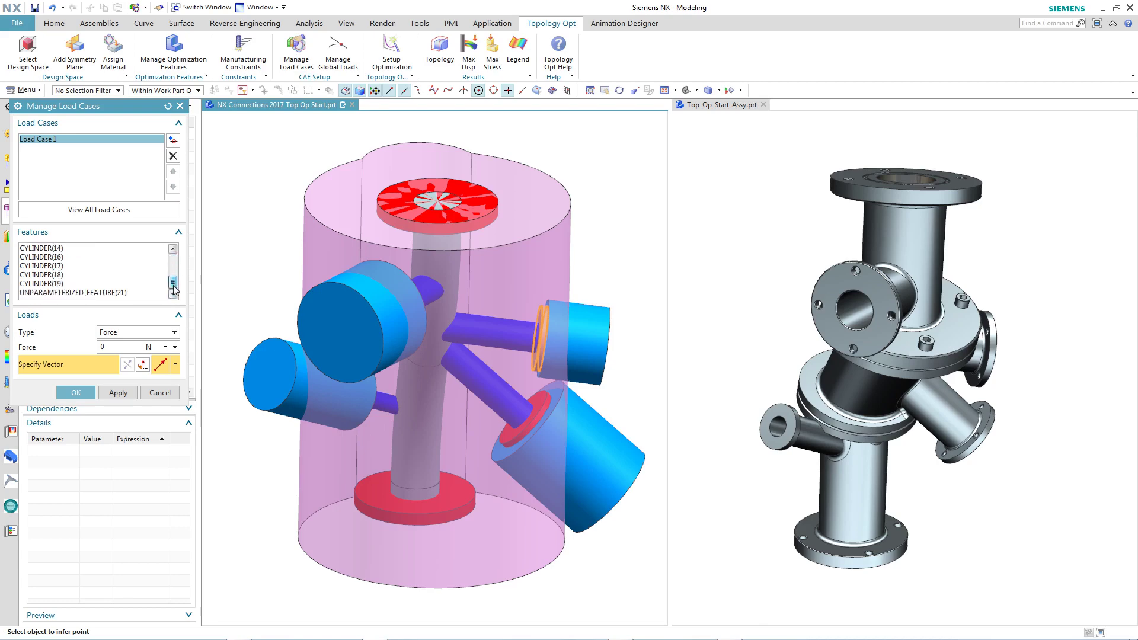
{"action": "left_click", "coordinate": [112, 292]}
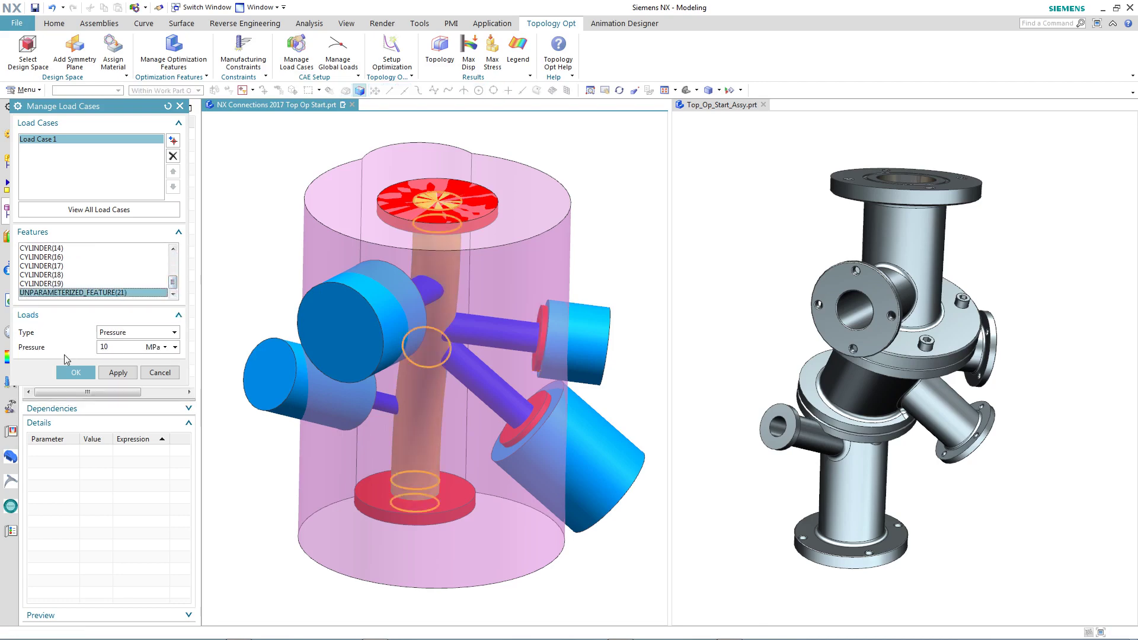
{"action": "left_click", "coordinate": [88, 374]}
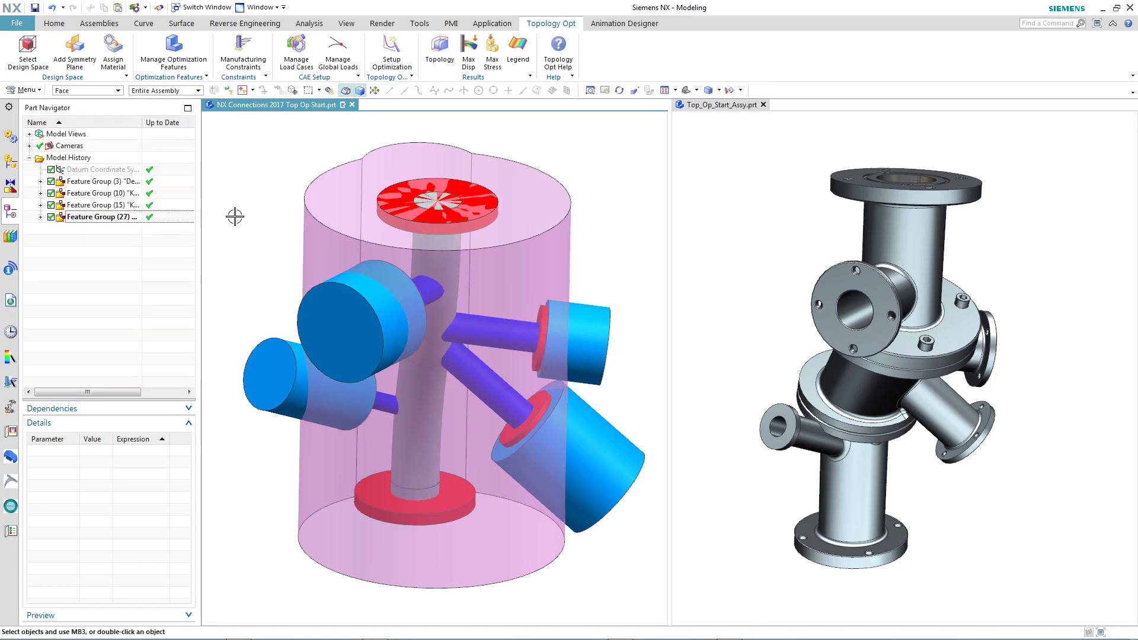
Run the topology optimization on the prepared design space and accept the finished result.
{"action": "left_click", "coordinate": [398, 57]}
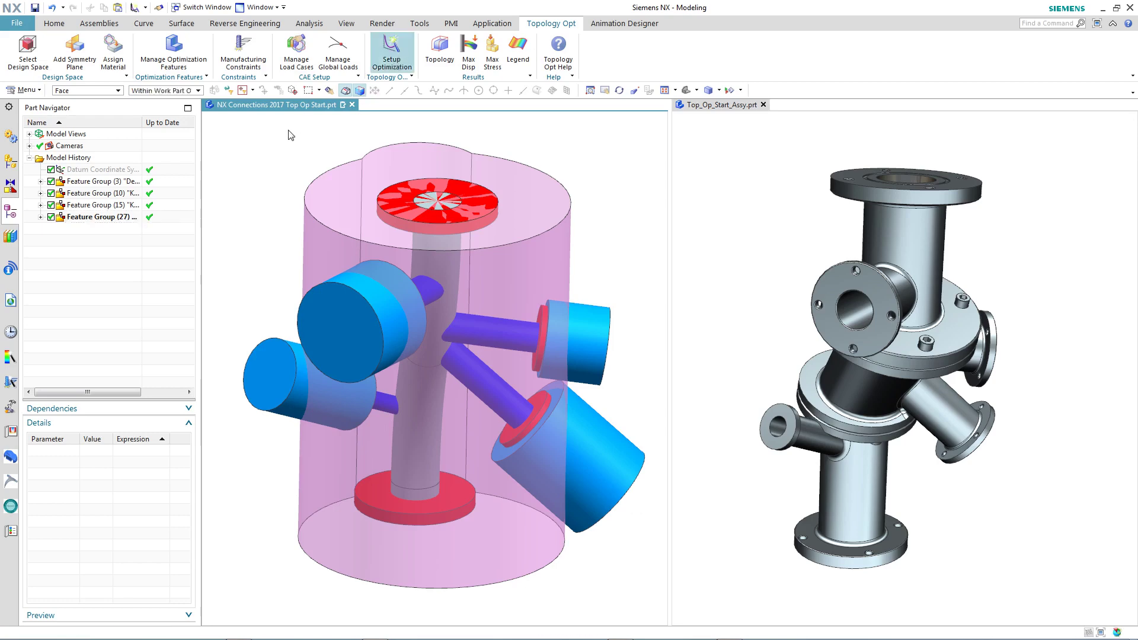
{"action": "left_click", "coordinate": [160, 294]}
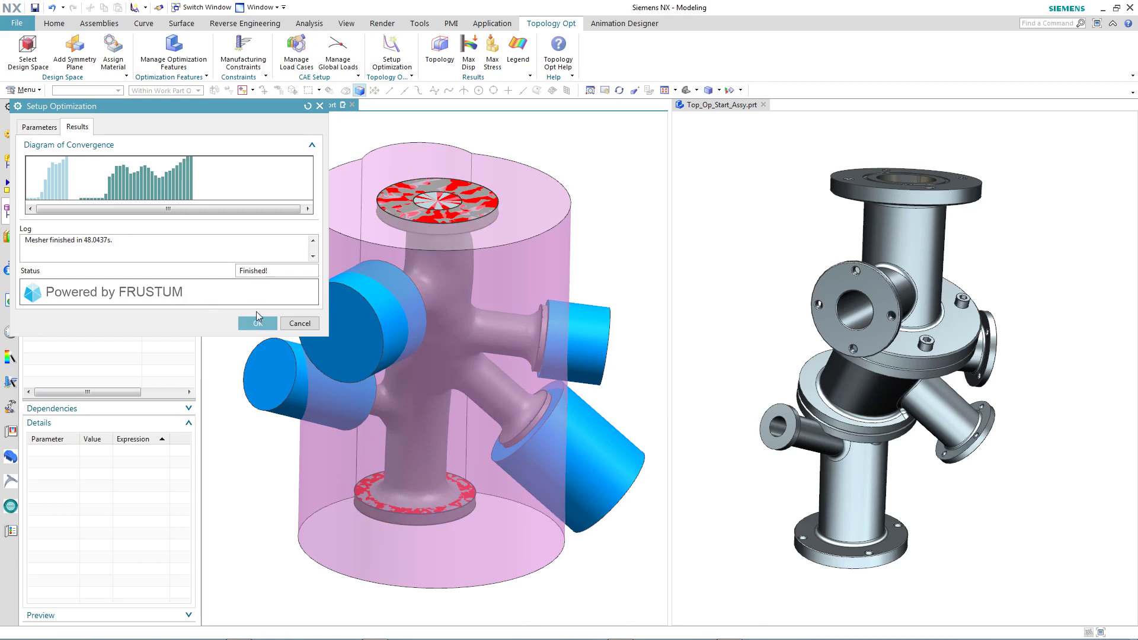
{"action": "left_click", "coordinate": [258, 323]}
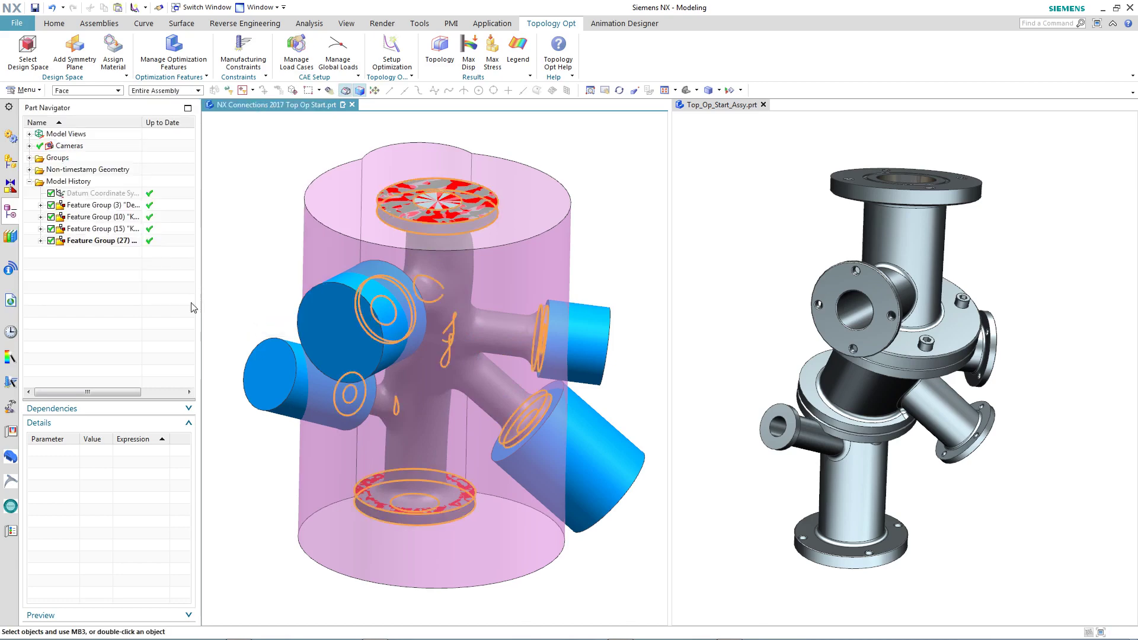
Hide all solid bodies so that only the optimized facet body is displayed.
{"action": "key", "text": "ctrl+w"}
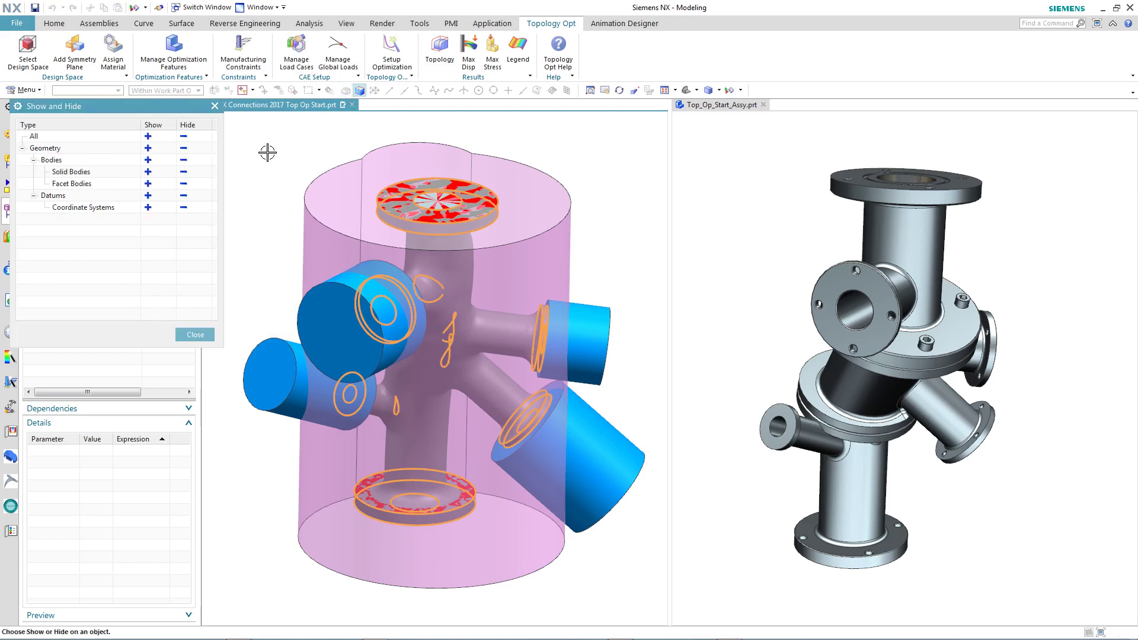
{"action": "left_click", "coordinate": [183, 172]}
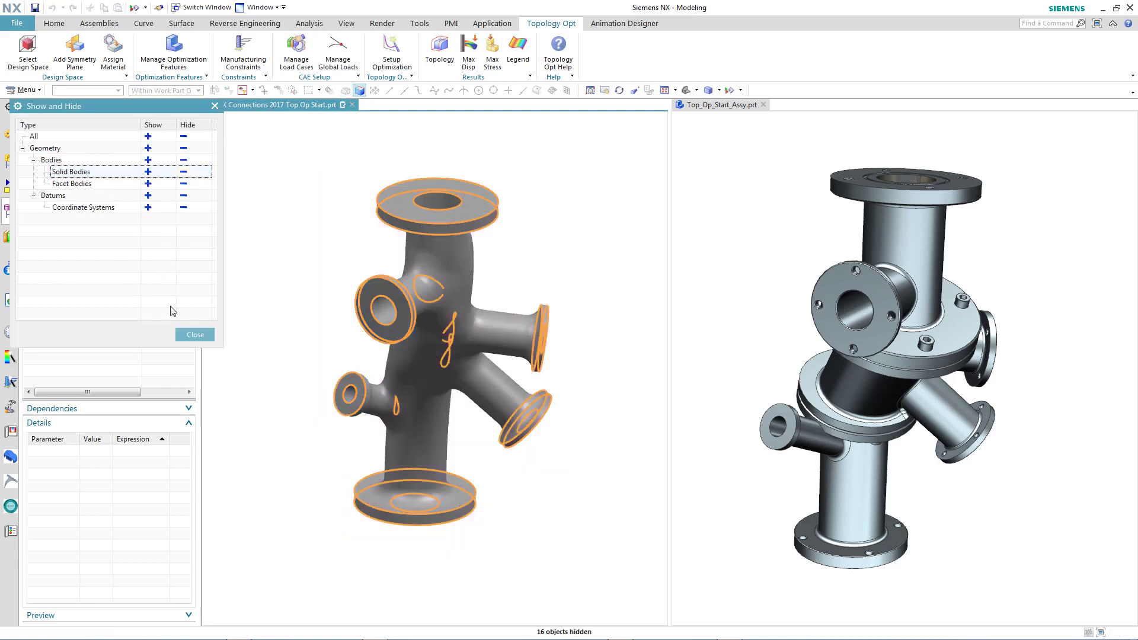
{"action": "left_click", "coordinate": [196, 335]}
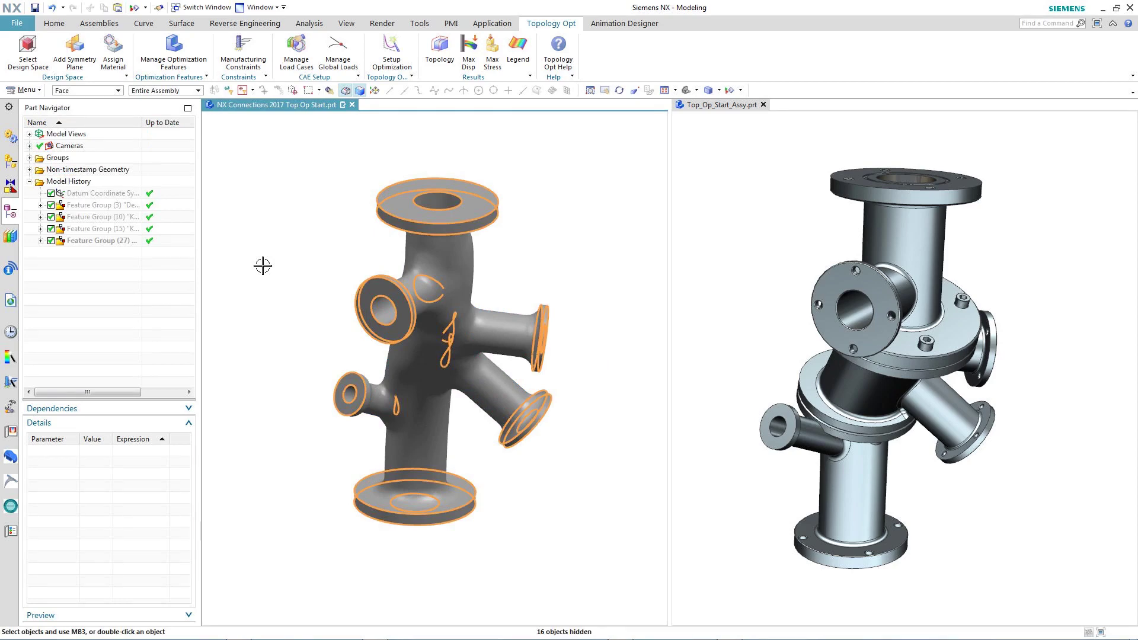
Examine the maximum displacement and maximum stress plots of the optimized body.
{"action": "left_click", "coordinate": [467, 61]}
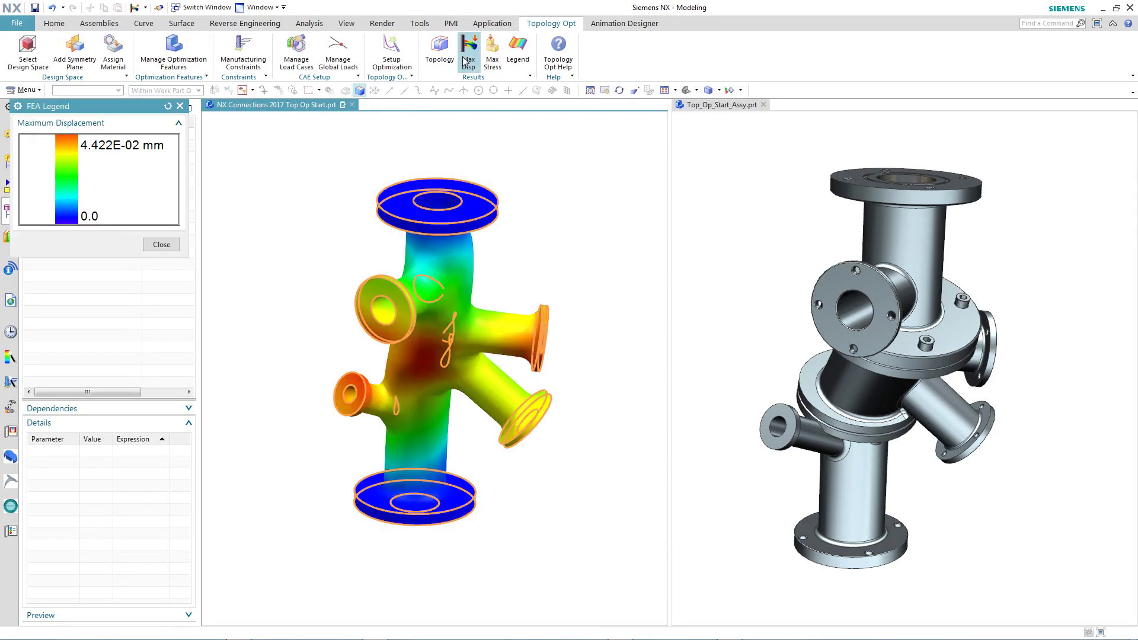
{"action": "left_click", "coordinate": [491, 47]}
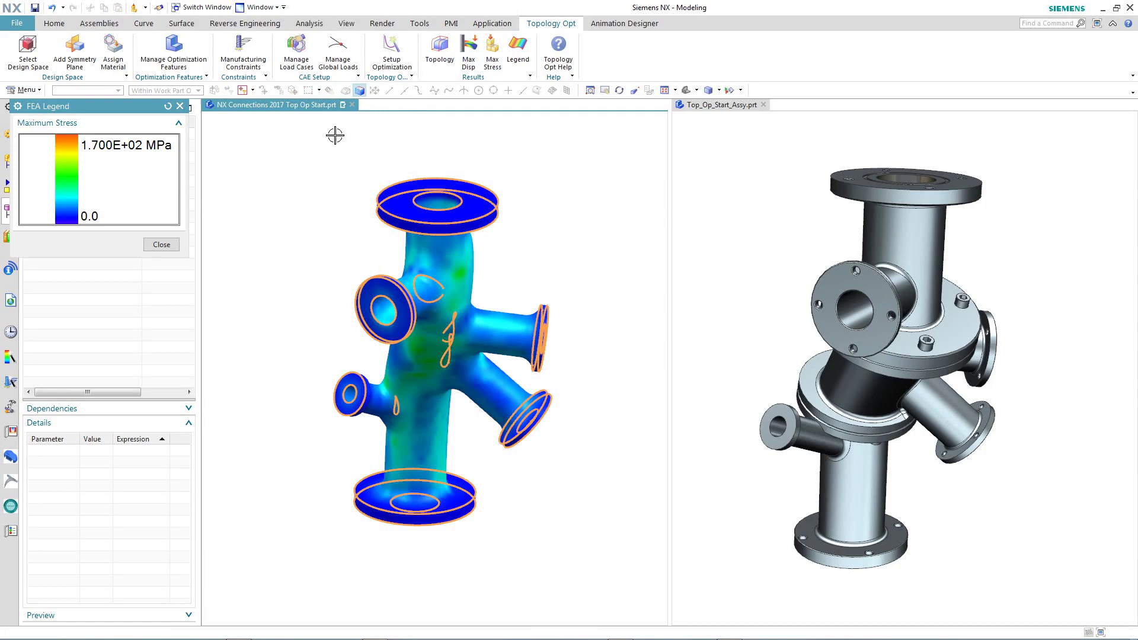
{"action": "left_click", "coordinate": [161, 245]}
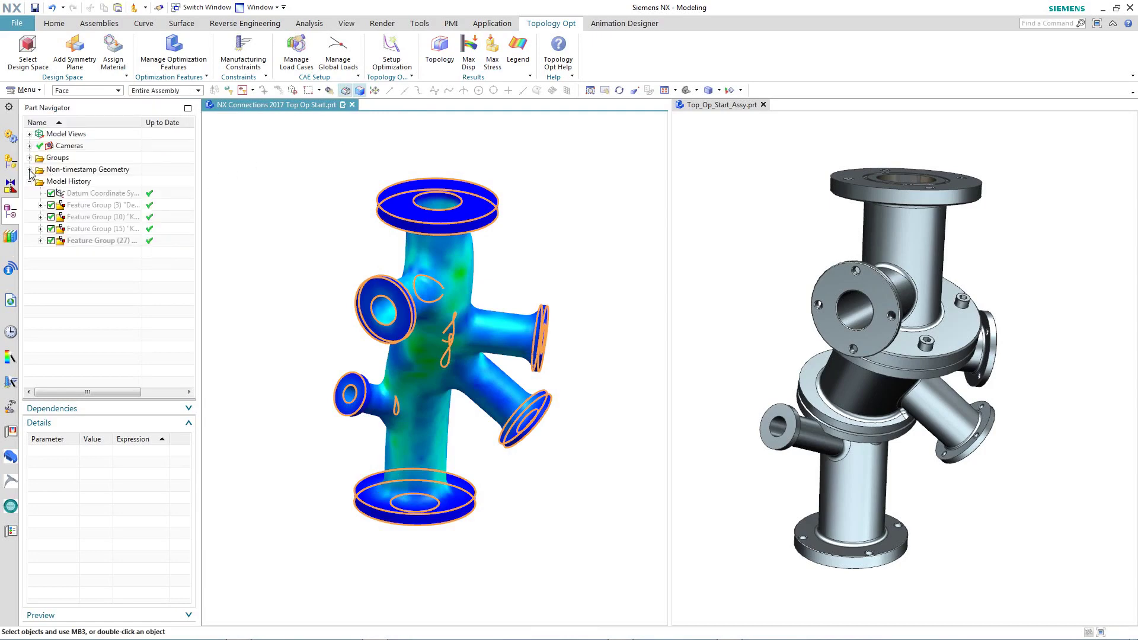
Display the TOPOPT_RESULT body from the non-timestamp geometry in place of the stress results.
{"action": "left_click", "coordinate": [30, 169]}
{"action": "left_click", "coordinate": [51, 204]}
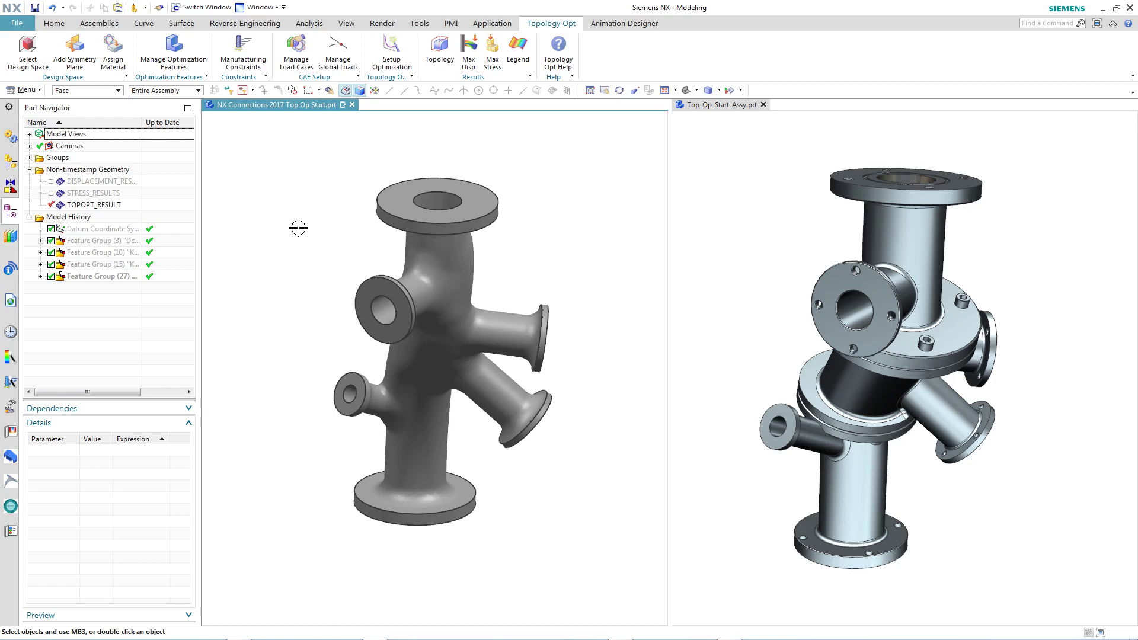
{"action": "left_click", "coordinate": [29, 170]}
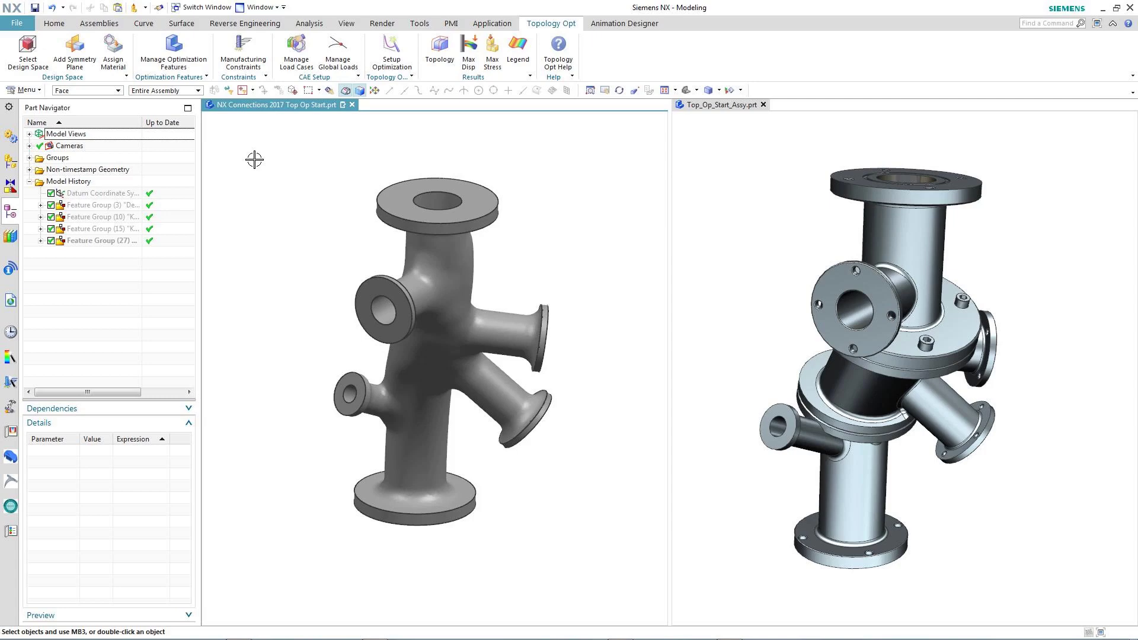
Convert the TOPOPT_RESULT facet body to a Convergent body, hiding the input body.
{"action": "left_click", "coordinate": [245, 23]}
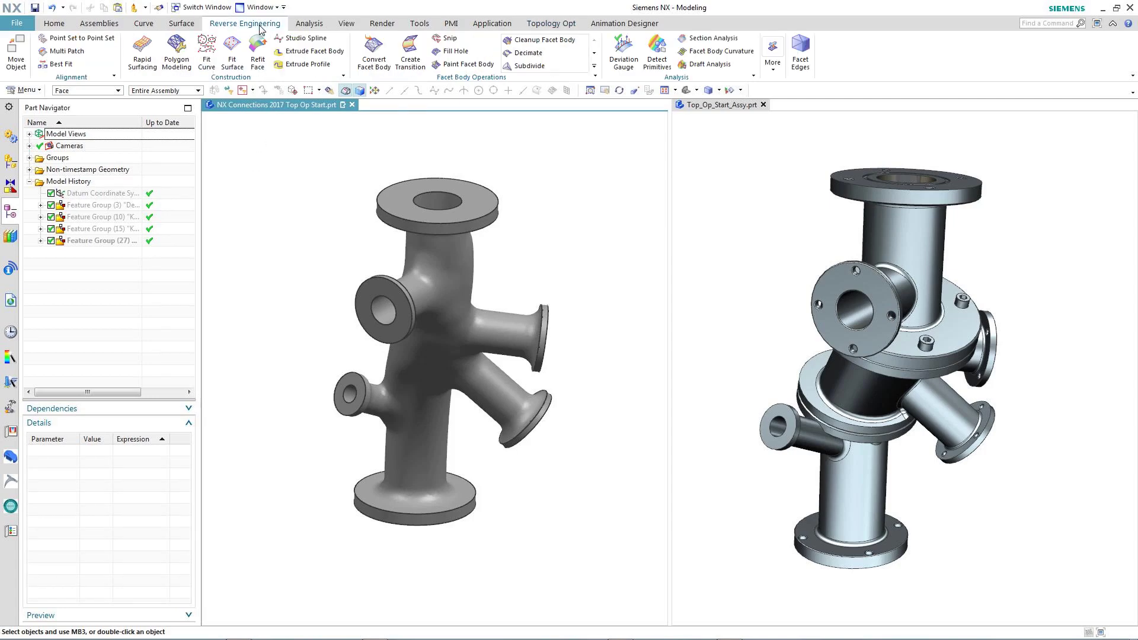
{"action": "left_click", "coordinate": [374, 53]}
{"action": "left_click", "coordinate": [399, 193]}
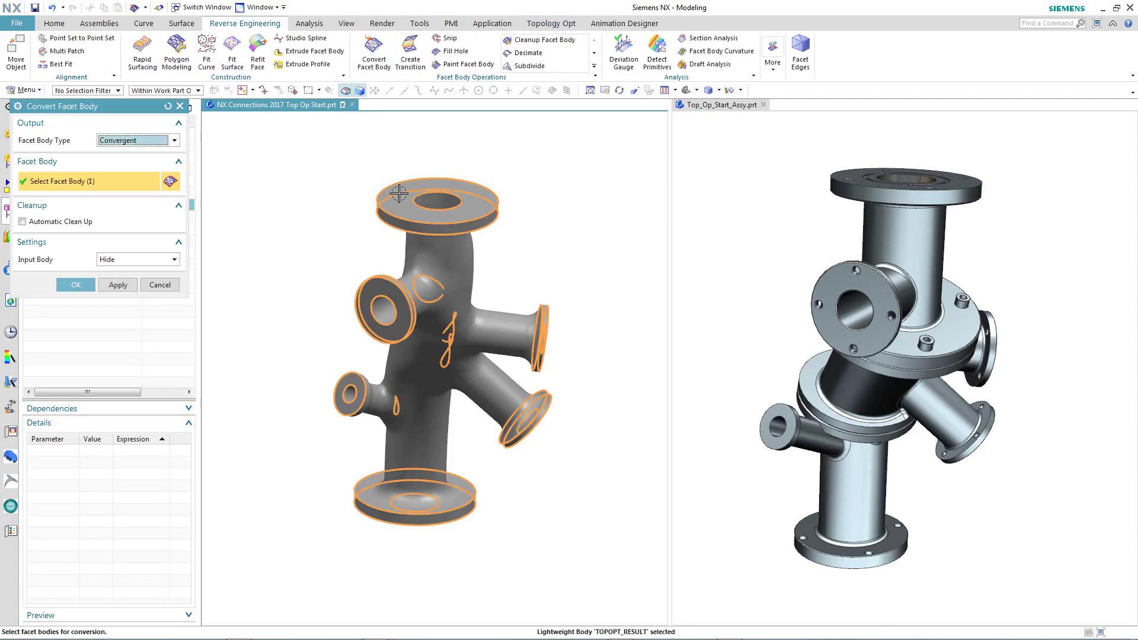
{"action": "left_click", "coordinate": [83, 285]}
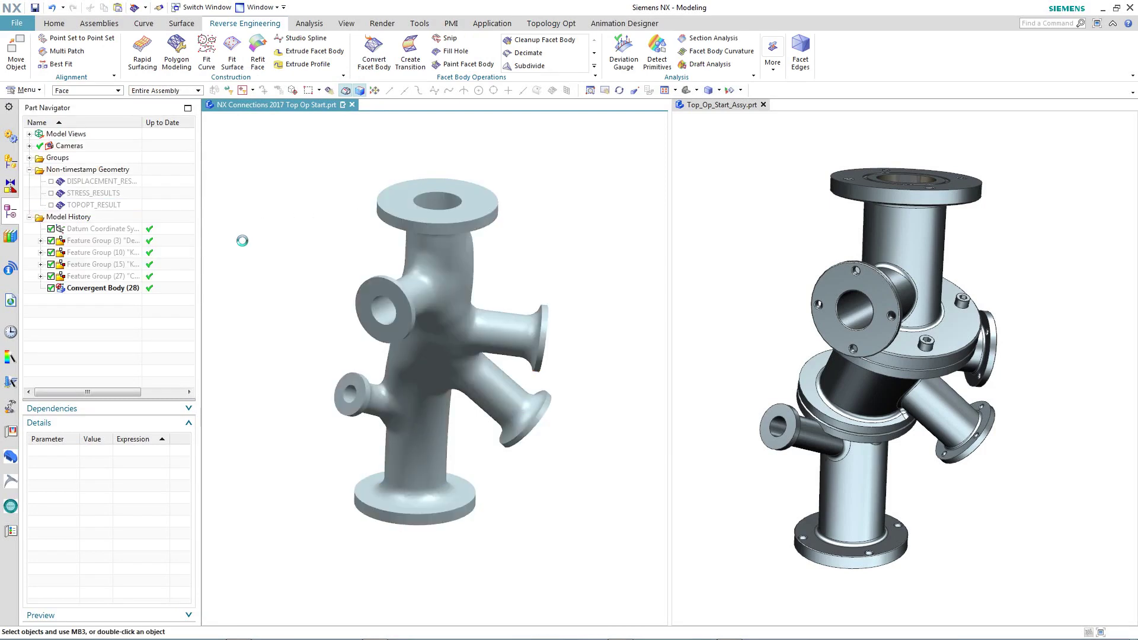
Inspect the interior of the convergent body by clipping it with Section 1, and turn the clipping off again.
{"action": "left_click", "coordinate": [11, 161]}
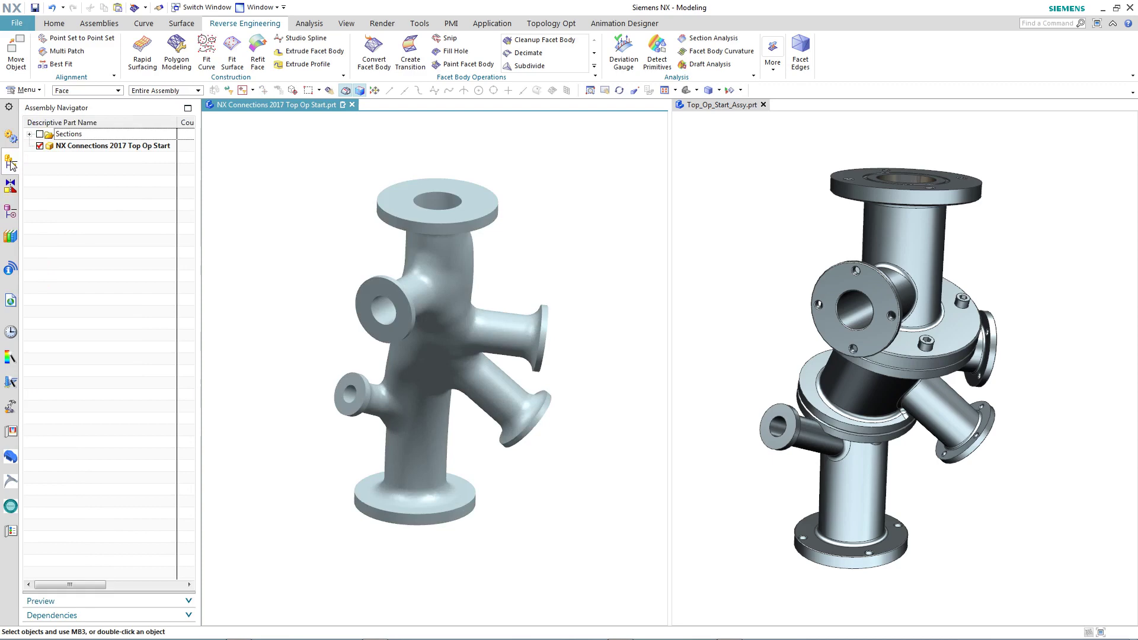
{"action": "left_click", "coordinate": [30, 134]}
{"action": "right_click", "coordinate": [80, 146]}
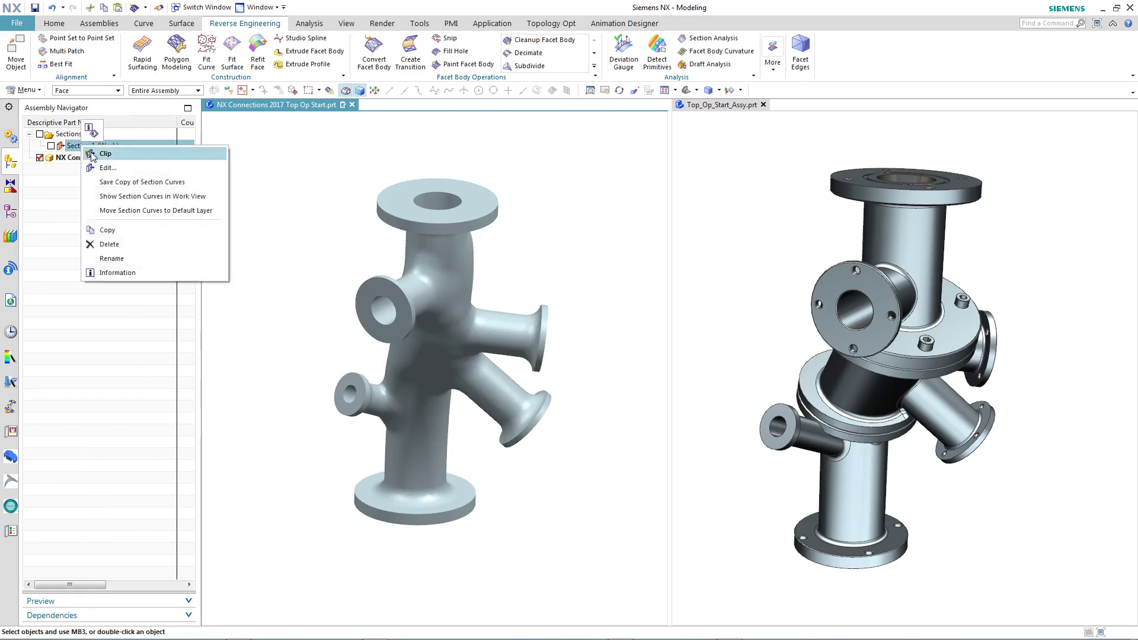
{"action": "left_click", "coordinate": [103, 154]}
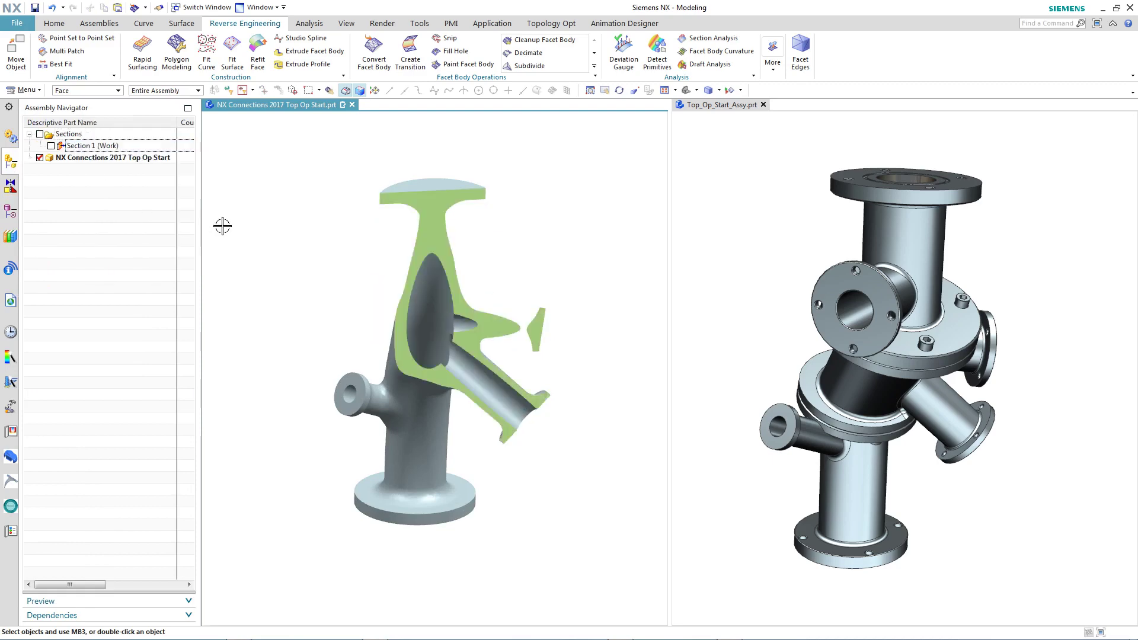
{"action": "right_click", "coordinate": [109, 149]}
{"action": "left_click", "coordinate": [121, 157]}
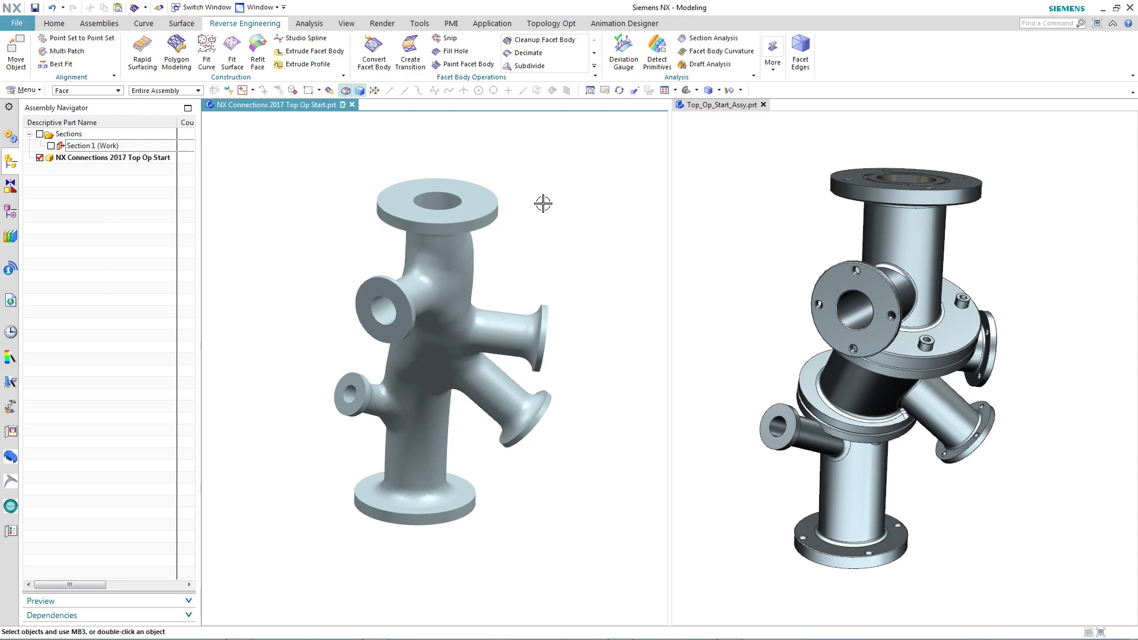
Activate the Top_Op_Start_Assy window and restrict selection to faces, with the assembly's top flange in view.
{"action": "left_click", "coordinate": [54, 23]}
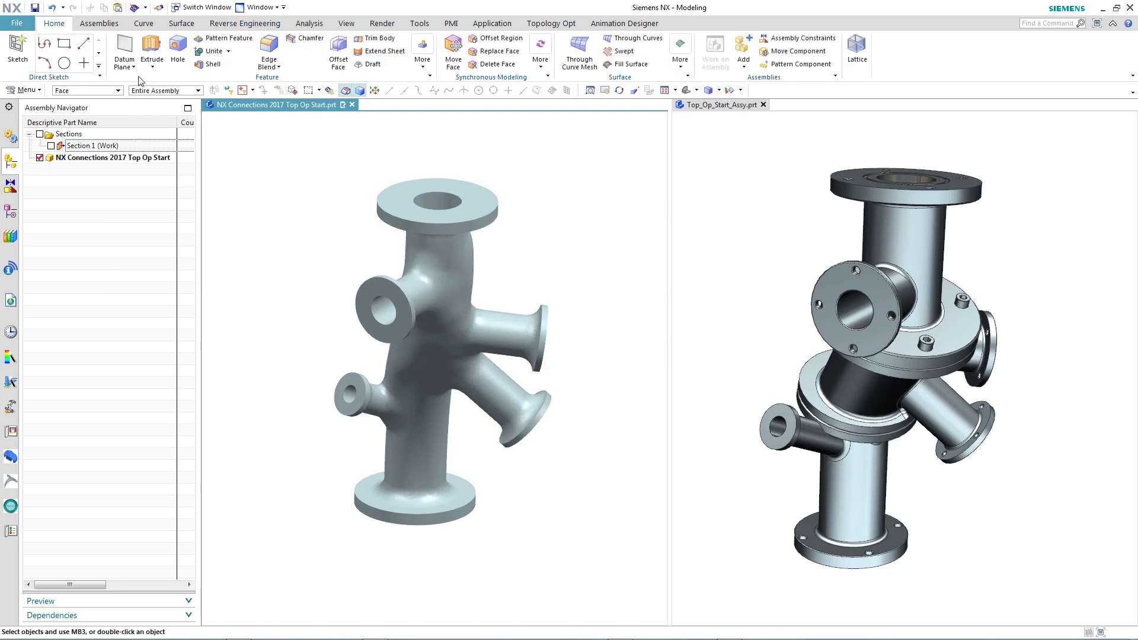
{"action": "left_click", "coordinate": [697, 193]}
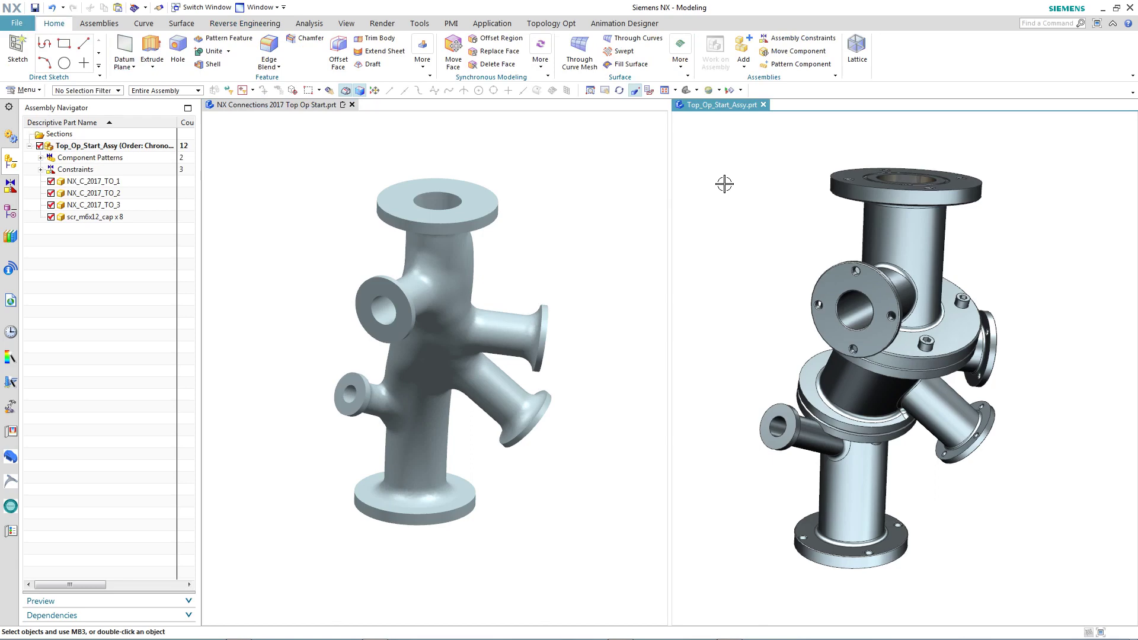
{"action": "scroll", "coordinate": [724, 184], "scroll_direction": "up", "scroll_amount": 5}
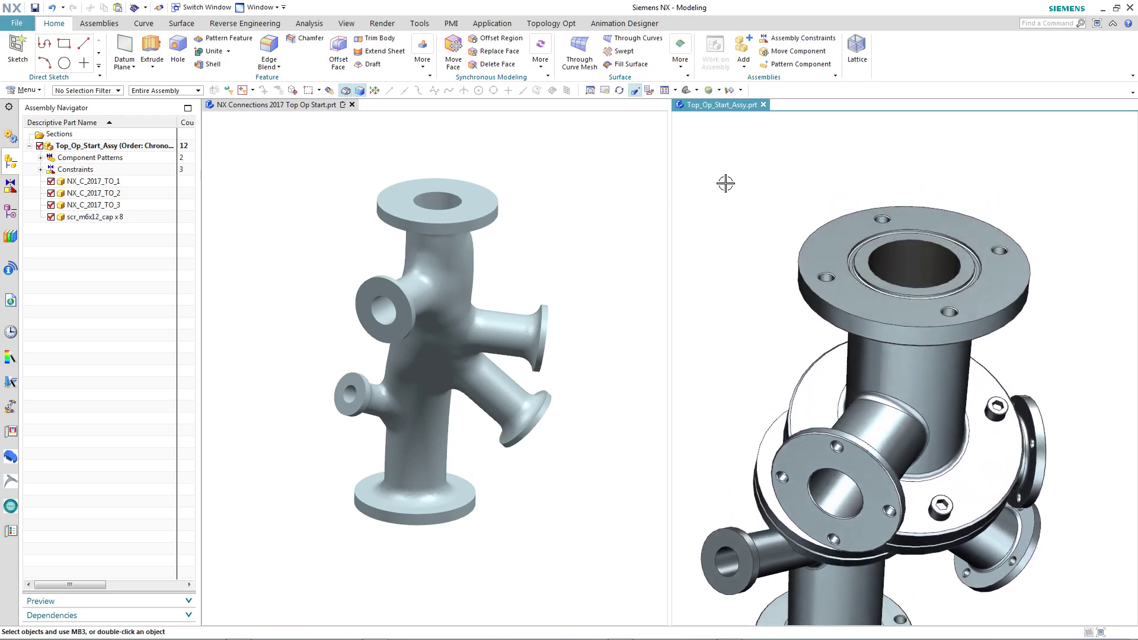
{"action": "scroll", "coordinate": [726, 183], "scroll_direction": "up", "scroll_amount": 5}
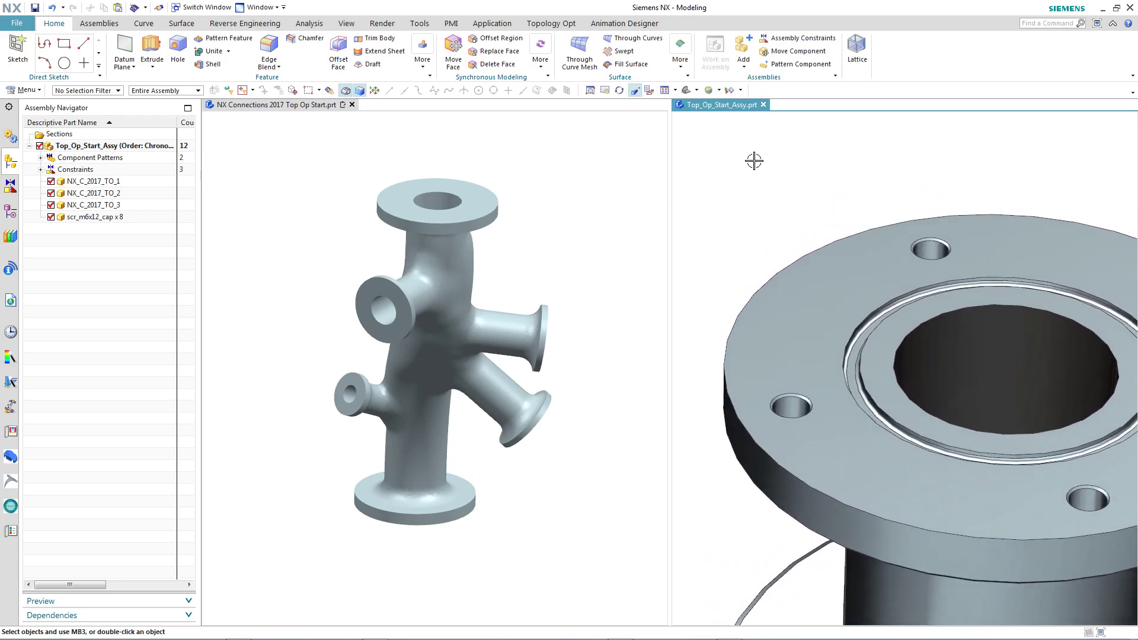
{"action": "right_click", "coordinate": [754, 160]}
{"action": "left_click", "coordinate": [794, 107]}
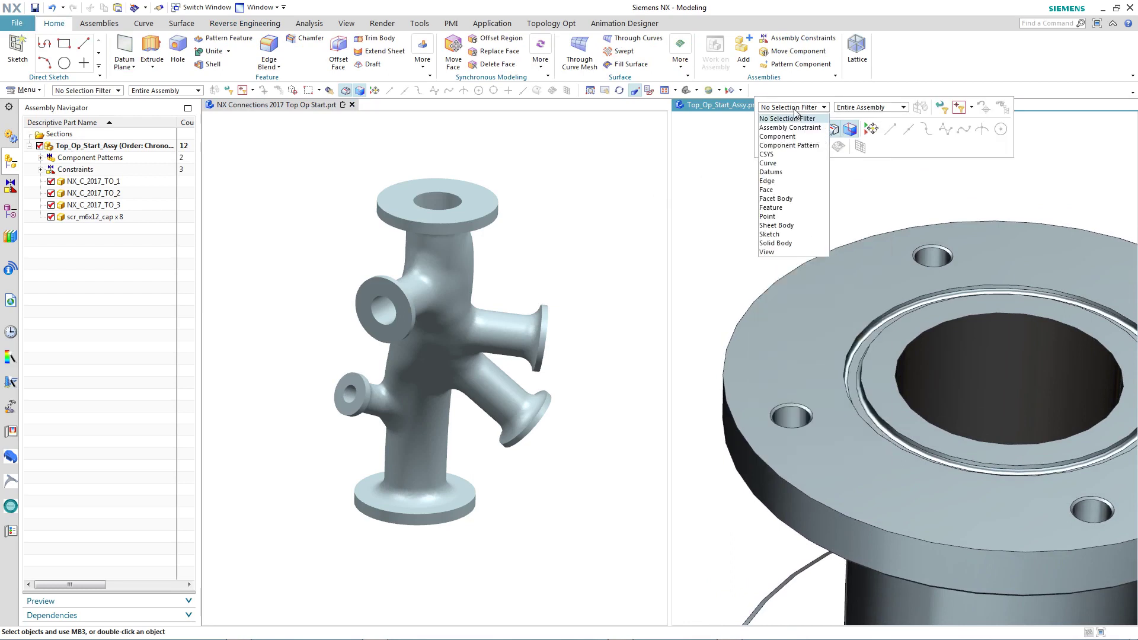
{"action": "left_click", "coordinate": [769, 190]}
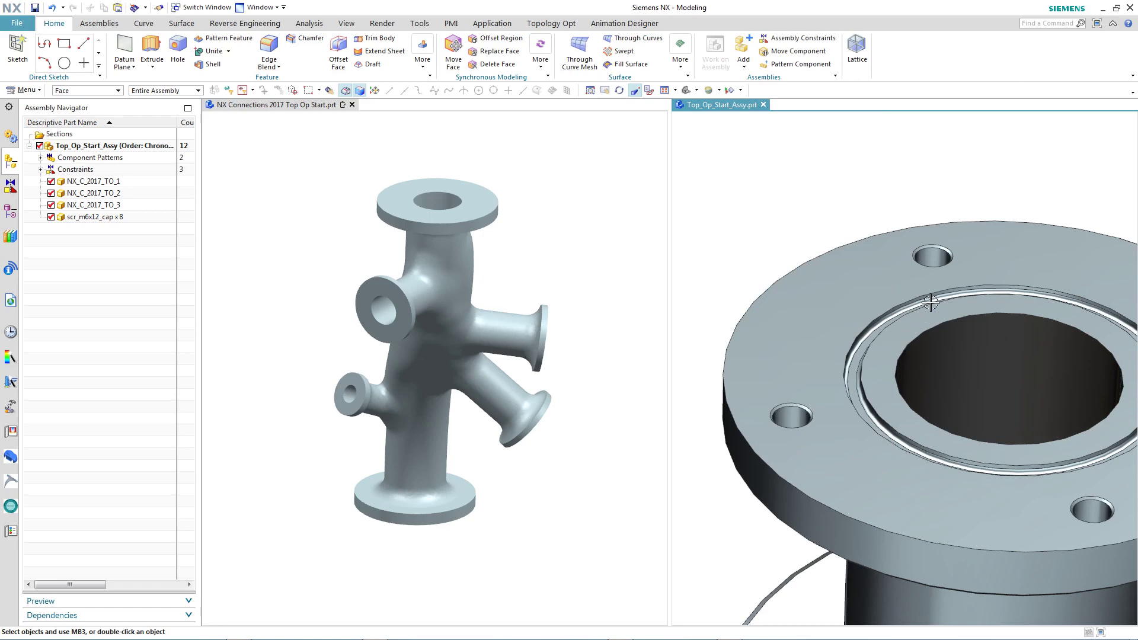
Copy the top flange's seal groove faces and the bottom flange's upper face, and paste them into NX Connections 2017 Top Op Start.
{"action": "left_click", "coordinate": [888, 320]}
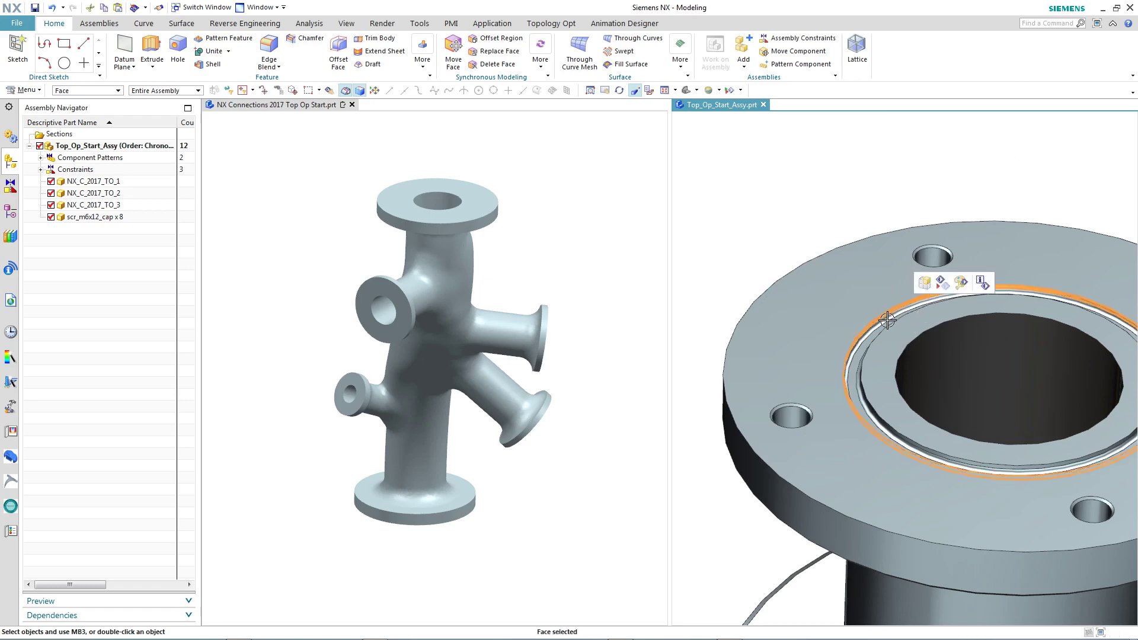
{"action": "left_click", "coordinate": [864, 350]}
{"action": "left_click", "coordinate": [853, 386]}
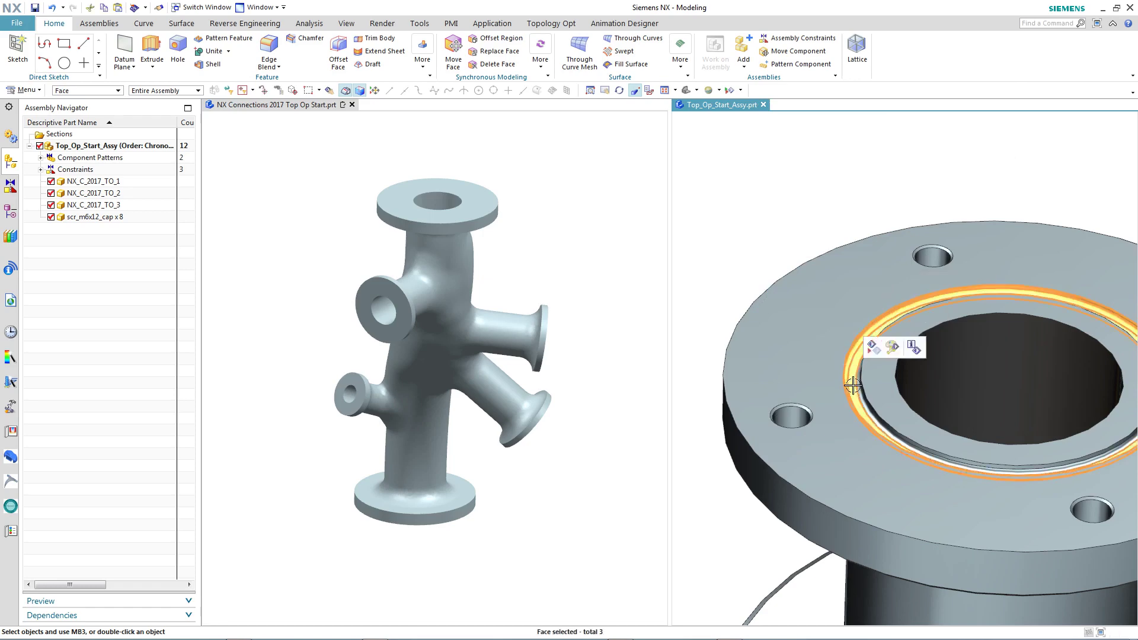
{"action": "left_click", "coordinate": [865, 416]}
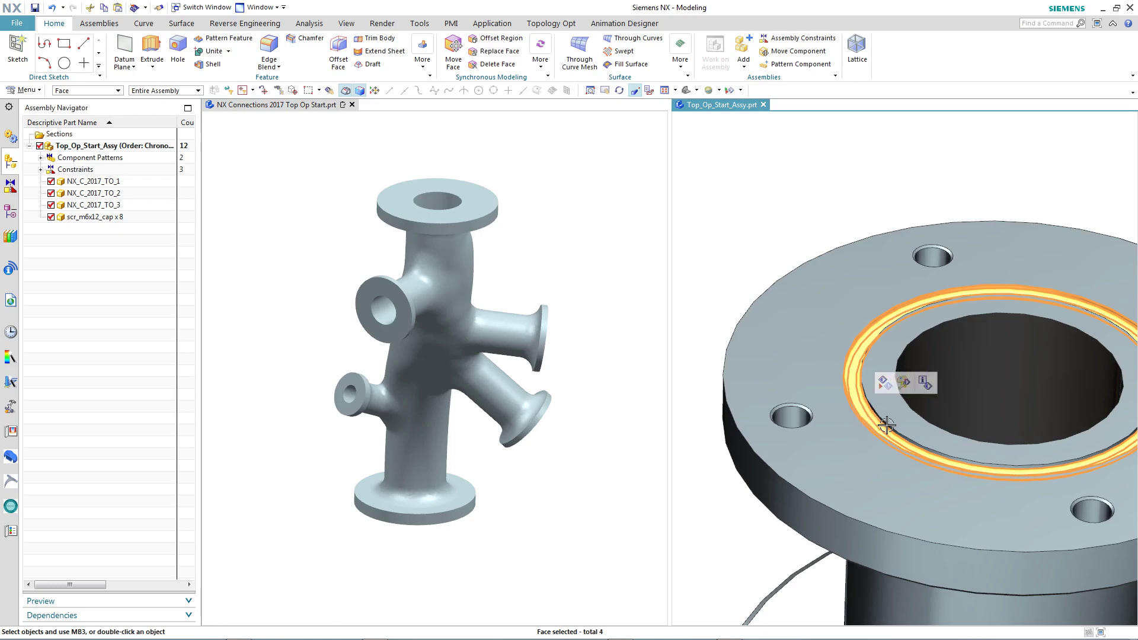
{"action": "left_click", "coordinate": [887, 425]}
{"action": "scroll", "coordinate": [887, 252], "scroll_direction": "down", "scroll_amount": 4}
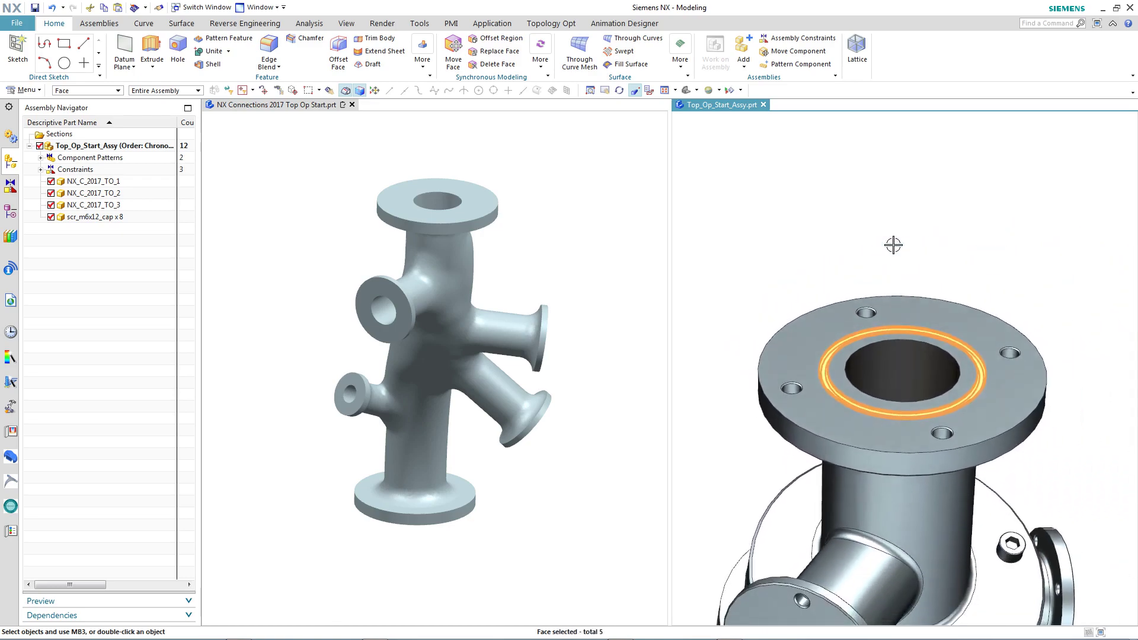
{"action": "middle_click_drag", "start_coordinate": [893, 245], "coordinate": [759, 379]}
{"action": "left_click", "coordinate": [750, 366]}
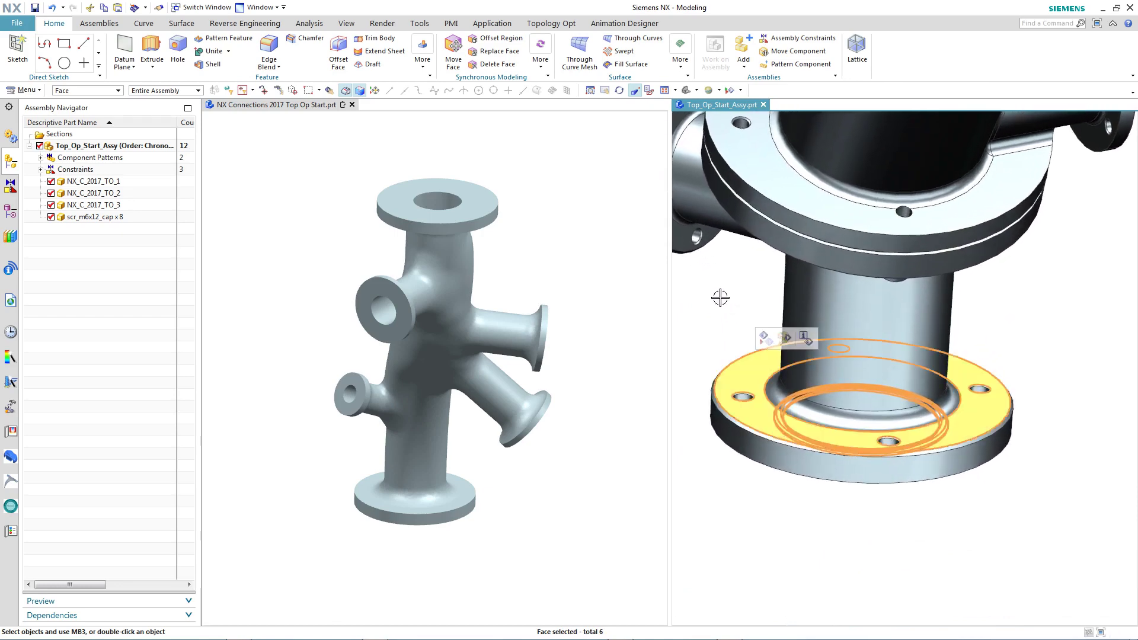
{"action": "key", "text": "ctrl+c"}
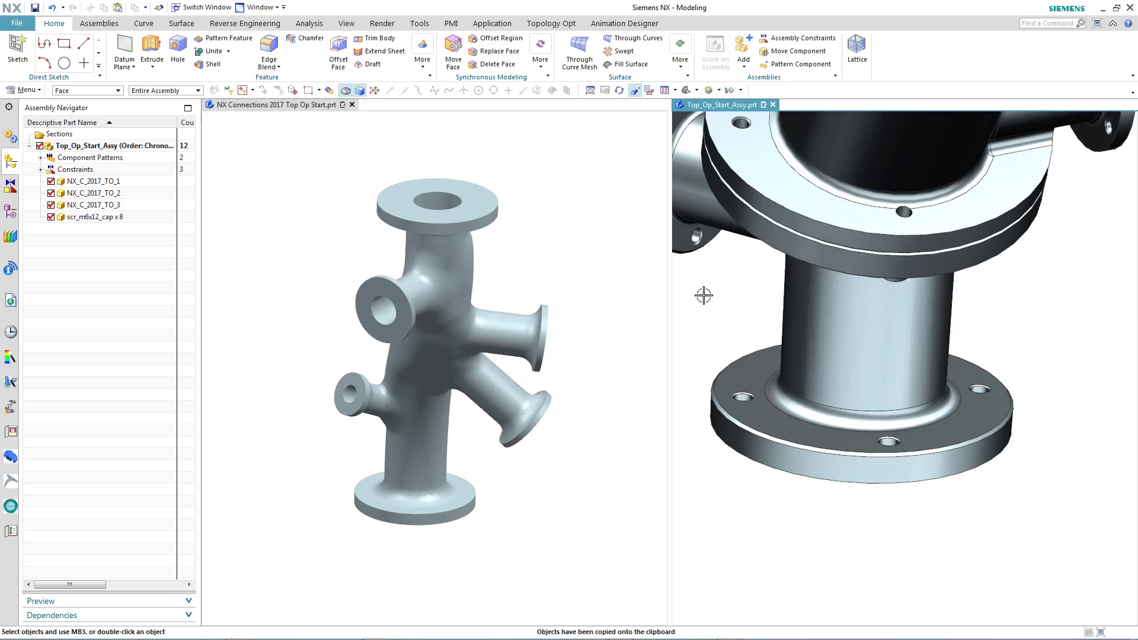
{"action": "left_click", "coordinate": [443, 158]}
{"action": "key", "text": "ctrl+v"}
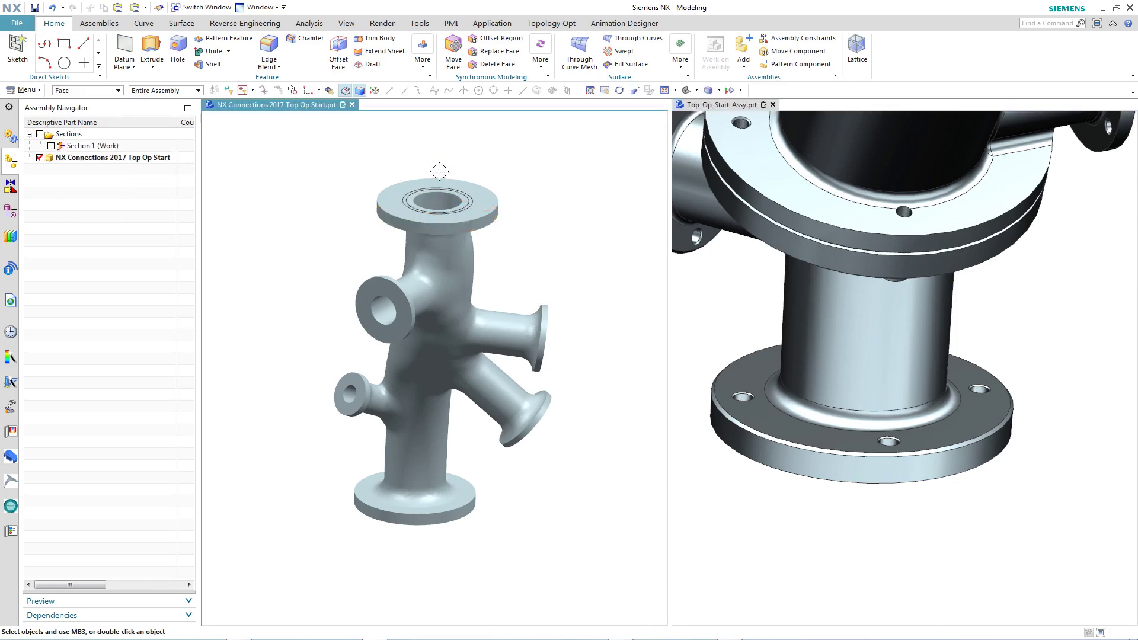
Extend both rim edges of the pasted groove sheet on the top flange by a 10 mm offset.
{"action": "scroll", "coordinate": [527, 172], "scroll_direction": "up", "scroll_amount": 5}
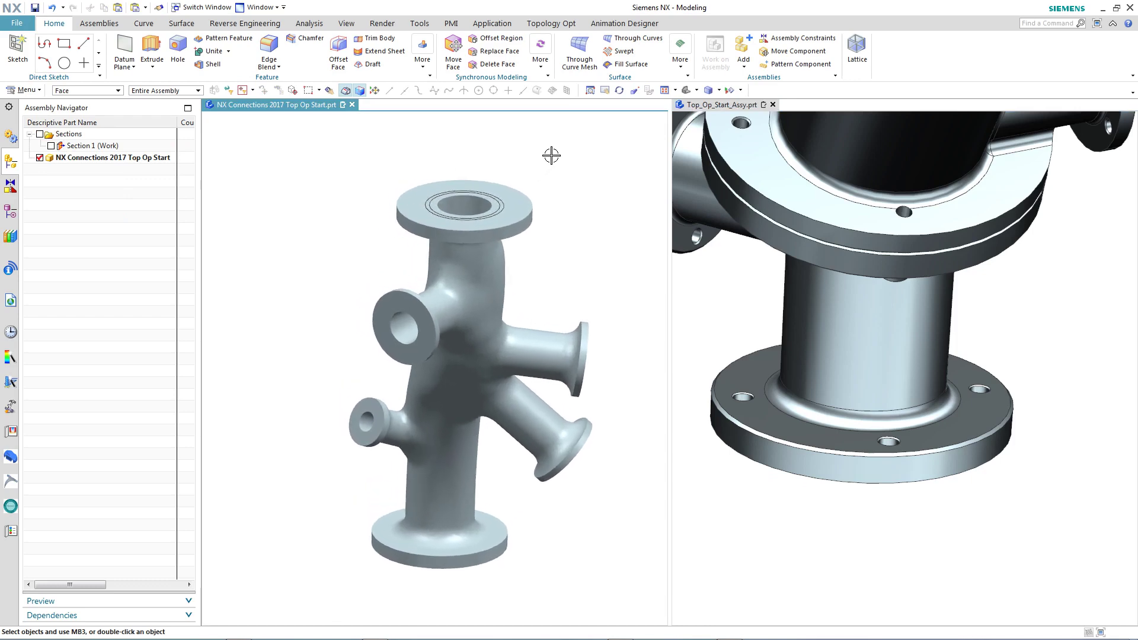
{"action": "scroll", "coordinate": [542, 157], "scroll_direction": "up", "scroll_amount": 4}
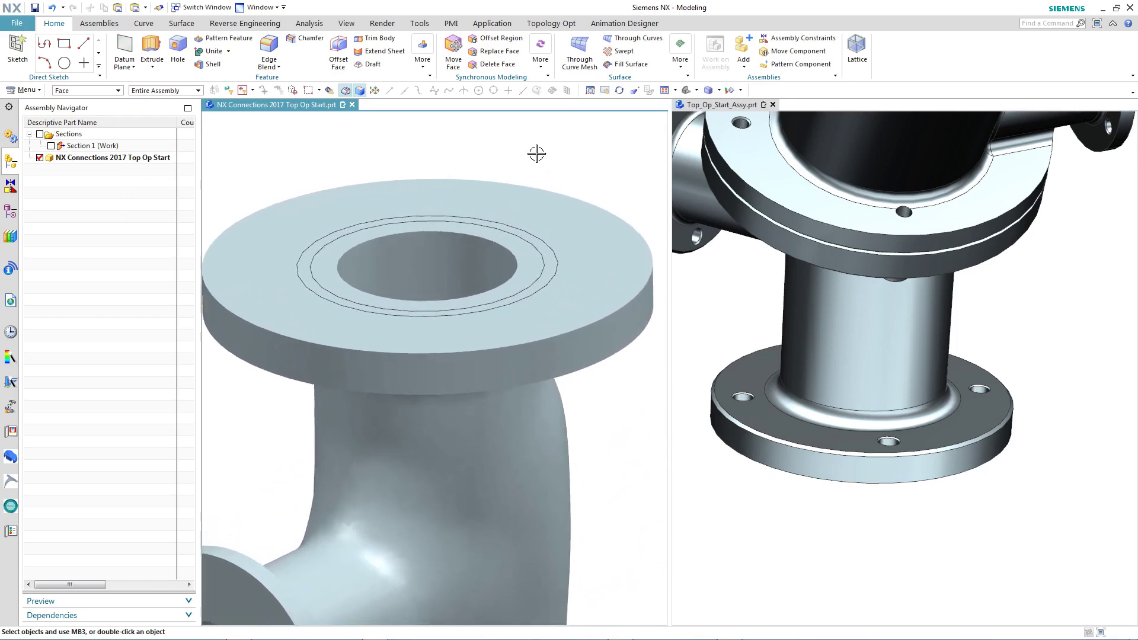
{"action": "left_click", "coordinate": [181, 23]}
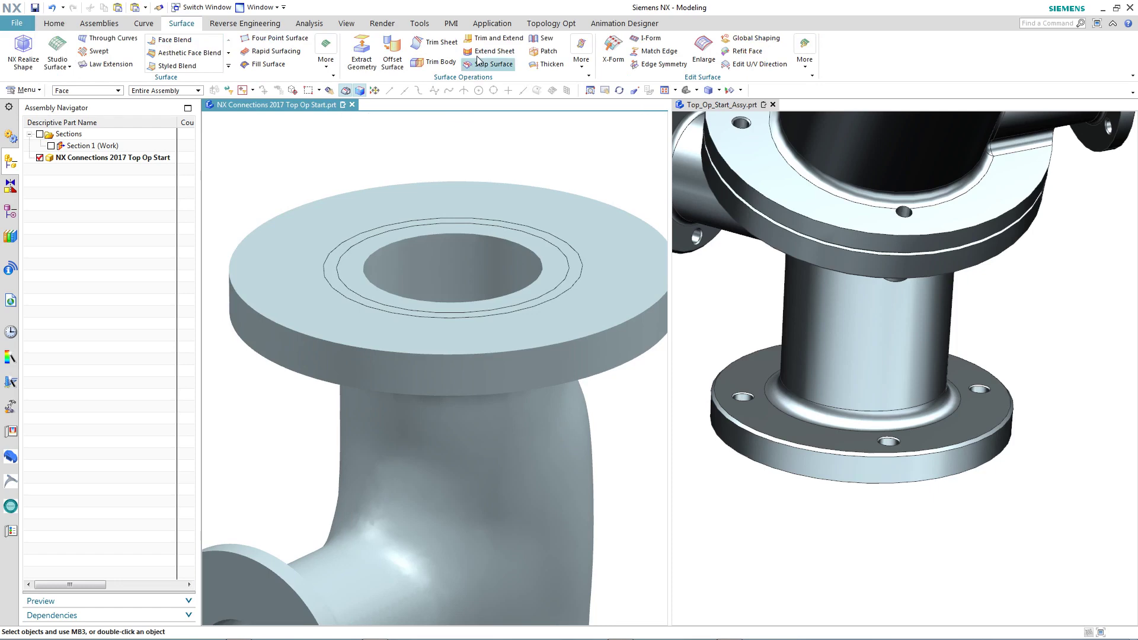
{"action": "left_click", "coordinate": [494, 51]}
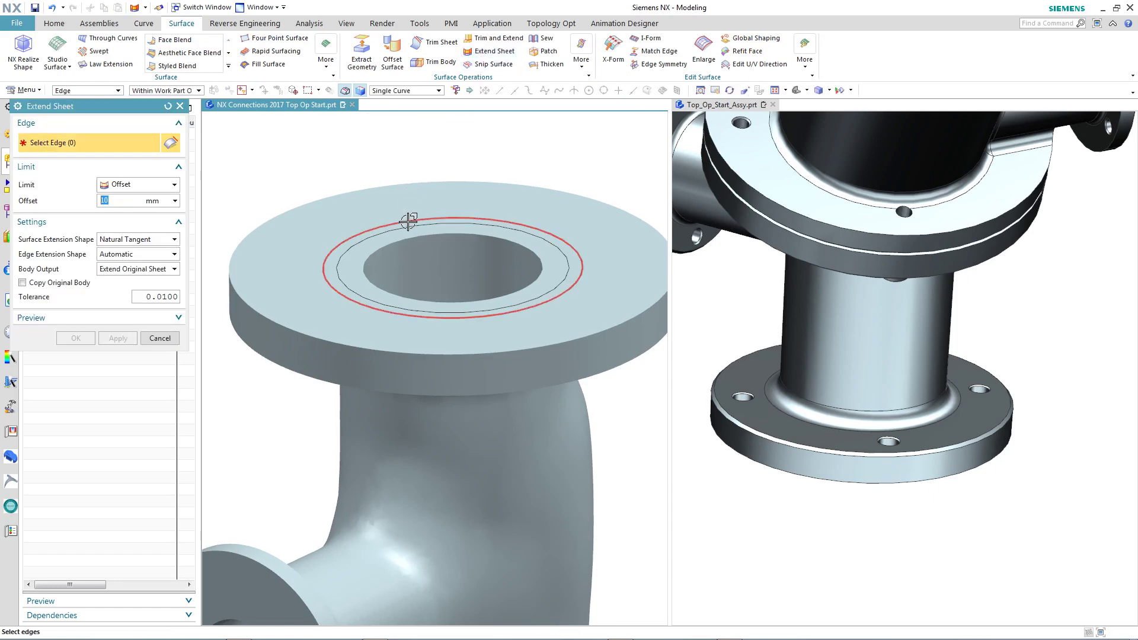
{"action": "left_click", "coordinate": [408, 221]}
{"action": "left_click", "coordinate": [397, 229]}
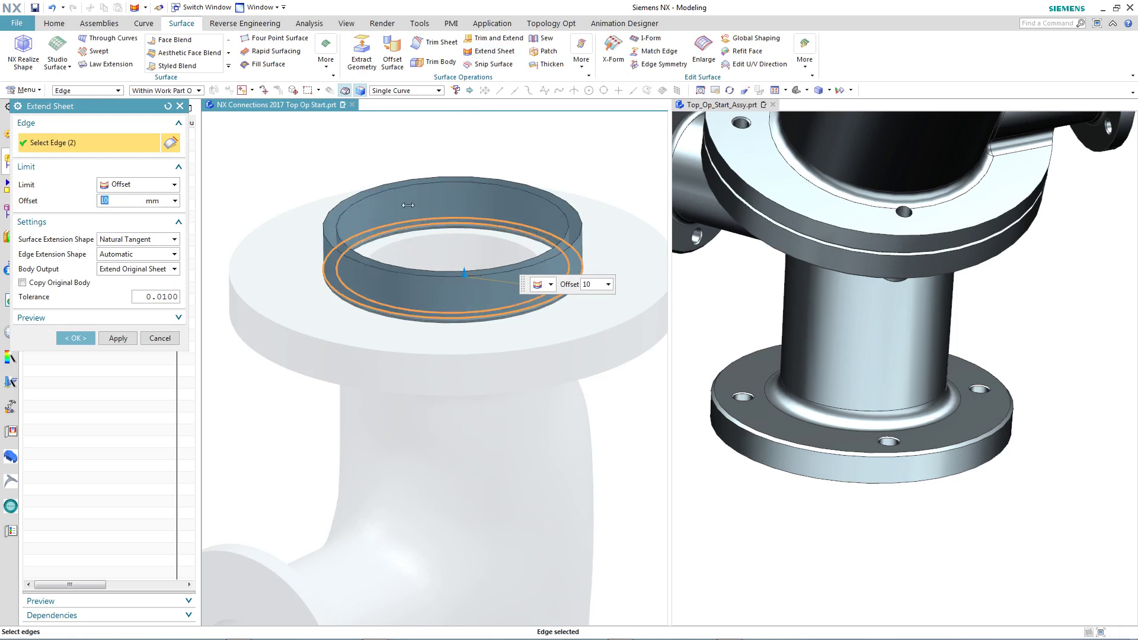
{"action": "left_click", "coordinate": [88, 342]}
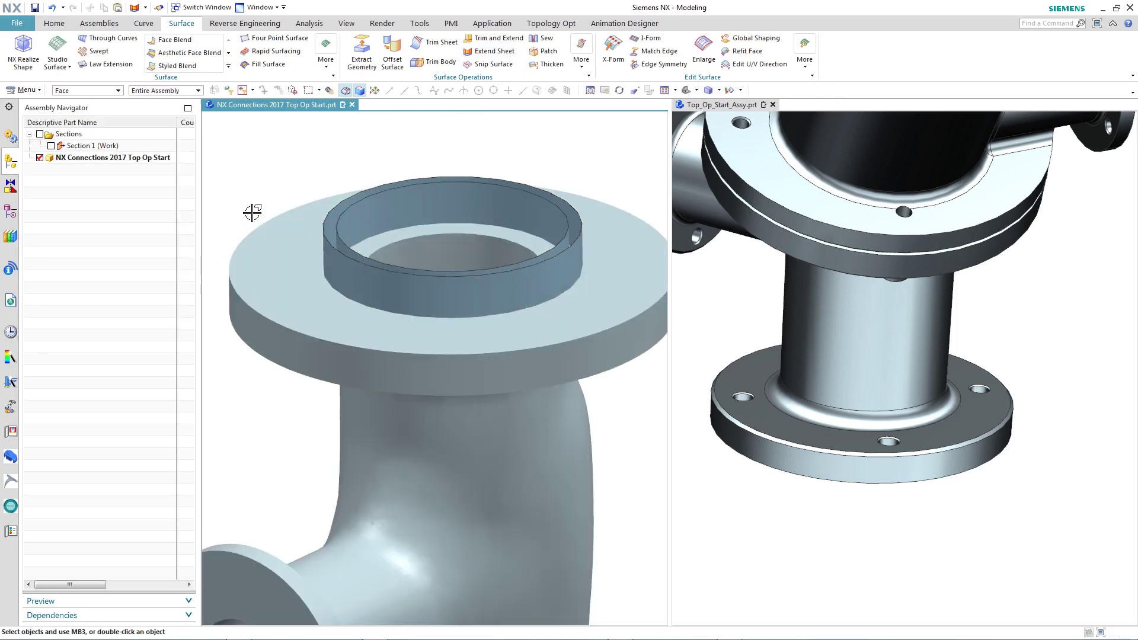
Trim the convergent body with the extended groove sheet to cut the seal groove into the top flange.
{"action": "left_click", "coordinate": [436, 61]}
{"action": "left_click", "coordinate": [302, 236]}
{"action": "left_click", "coordinate": [373, 207]}
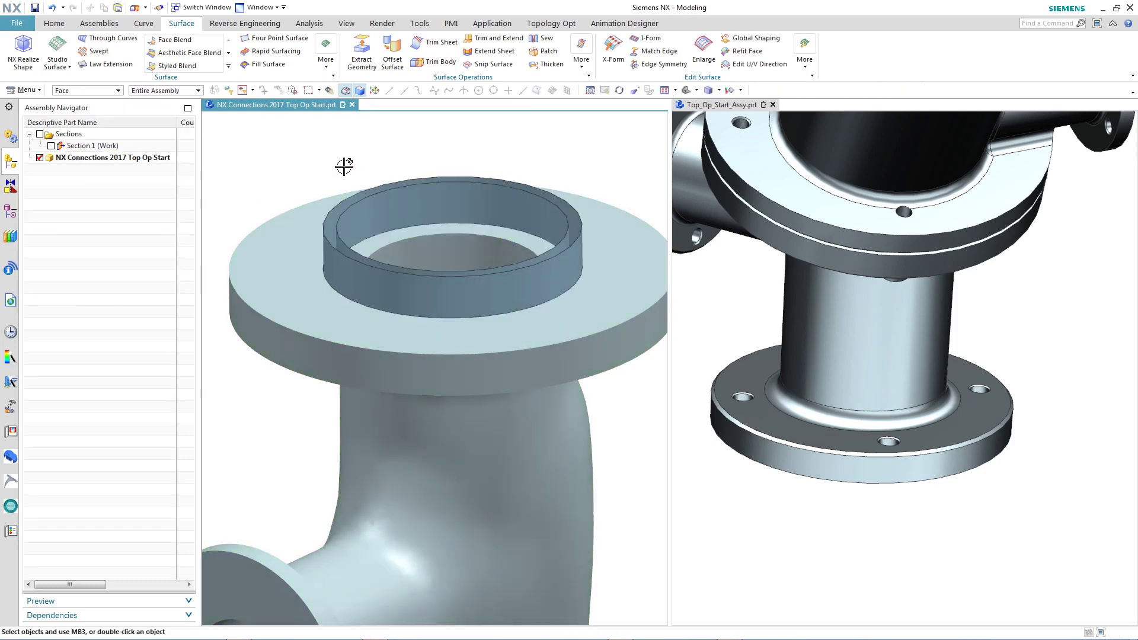
{"action": "right_click_drag", "start_coordinate": [399, 205], "coordinate": [397, 227]}
{"action": "left_click", "coordinate": [399, 204]}
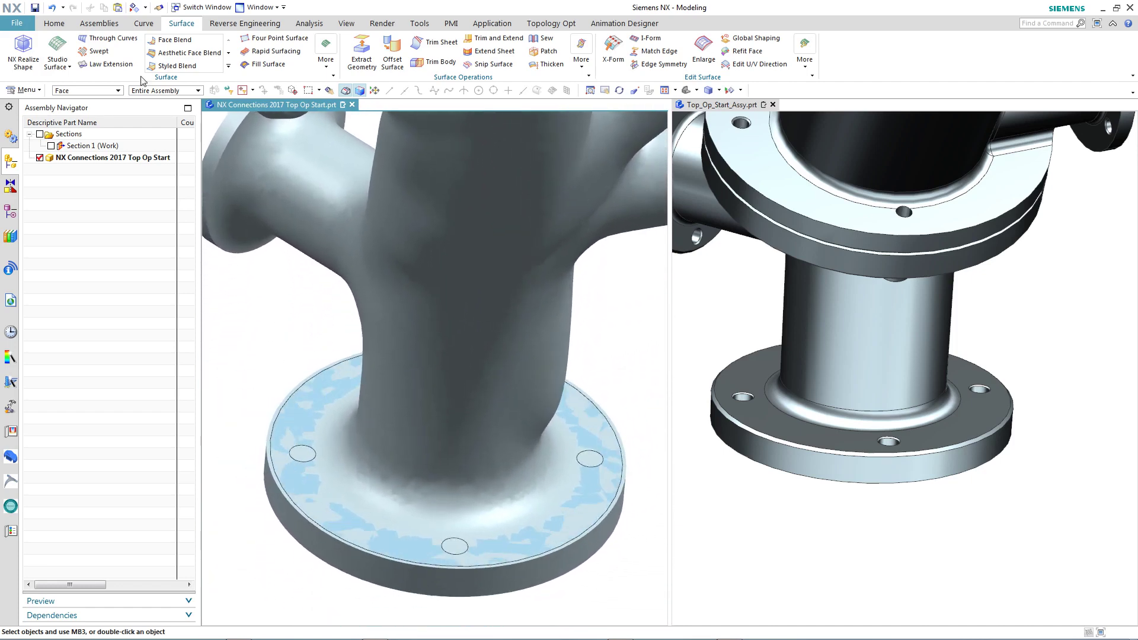
Subtract four countersunk holes, 6 mm diameter, 50 mm deep with 7 mm, 120° countersinks, at the bottom flange's bolt circles, and hide the pasted face.
{"action": "left_click", "coordinate": [54, 23]}
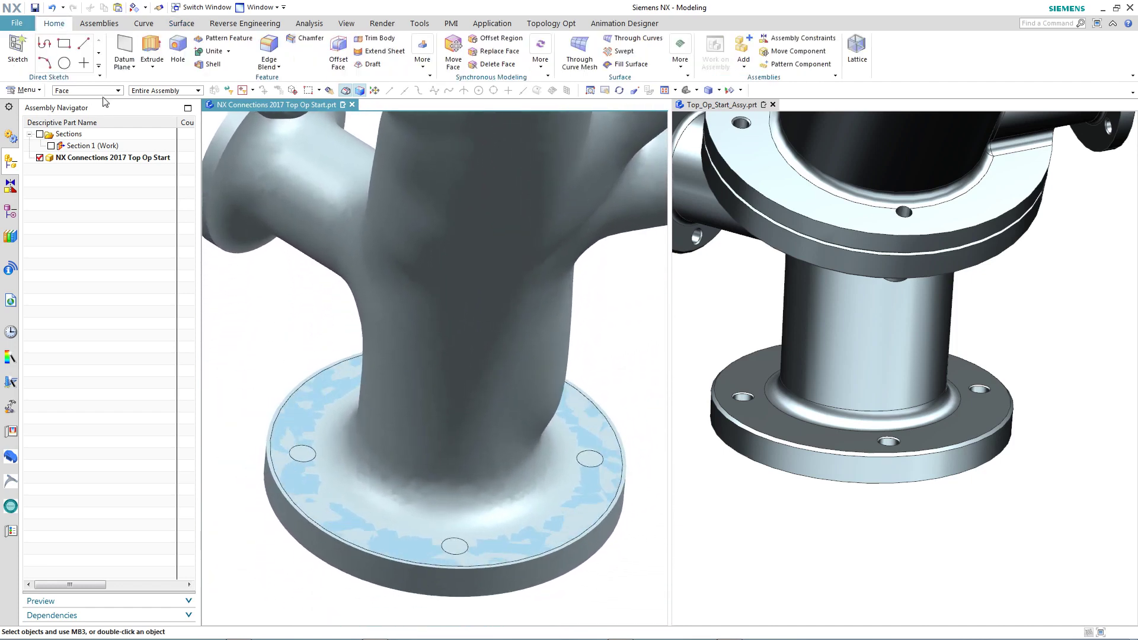
{"action": "left_click", "coordinate": [178, 50]}
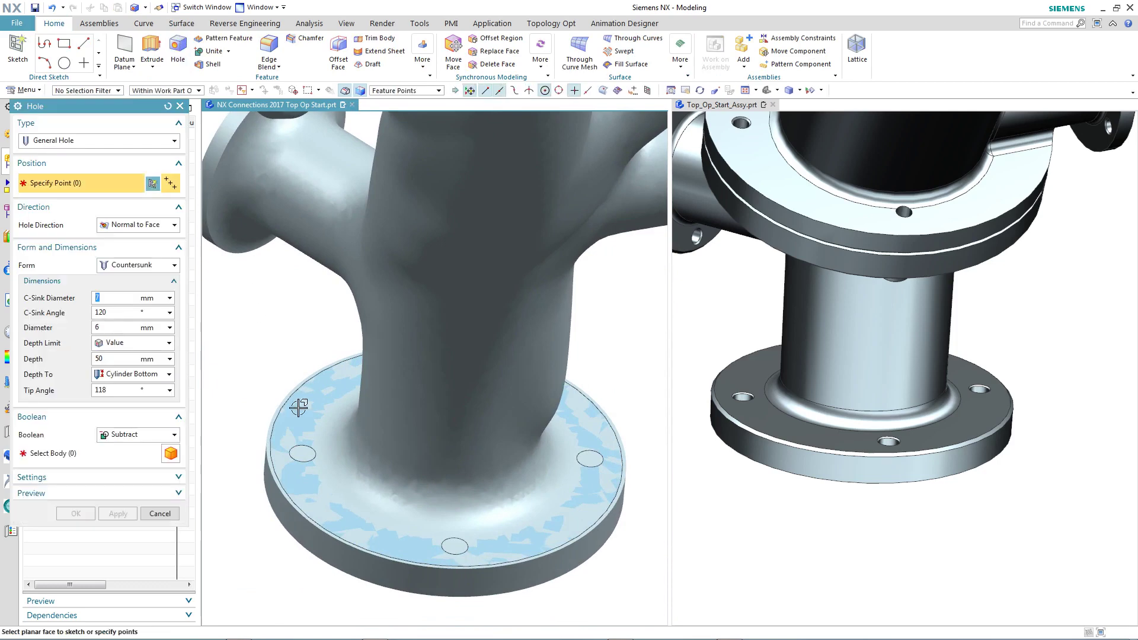
{"action": "left_click", "coordinate": [303, 455]}
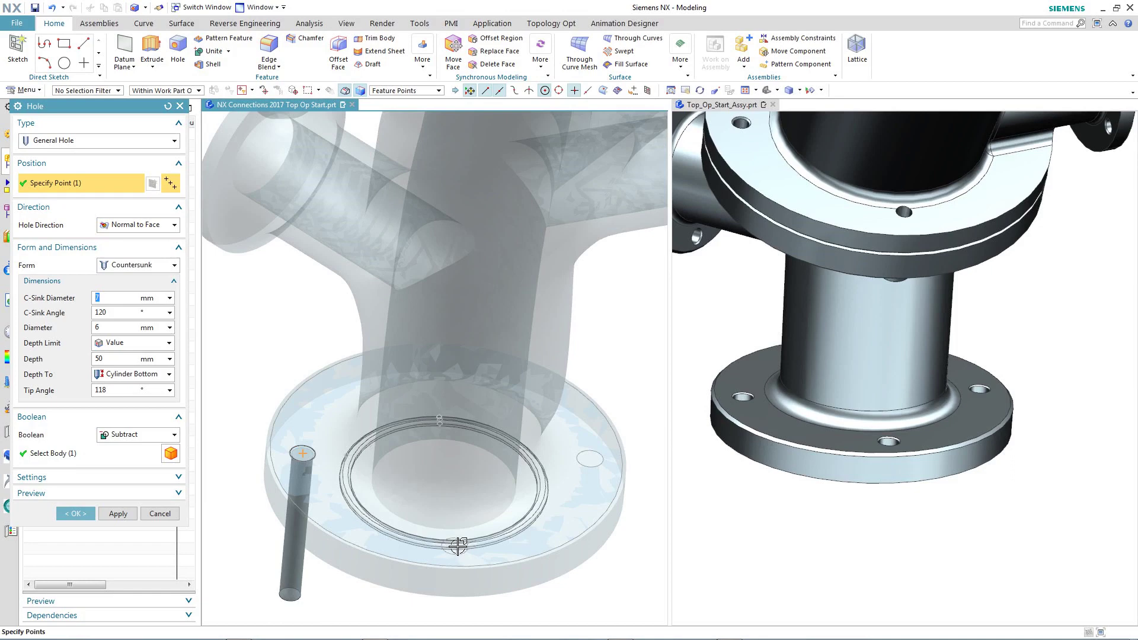
{"action": "left_click", "coordinate": [455, 546]}
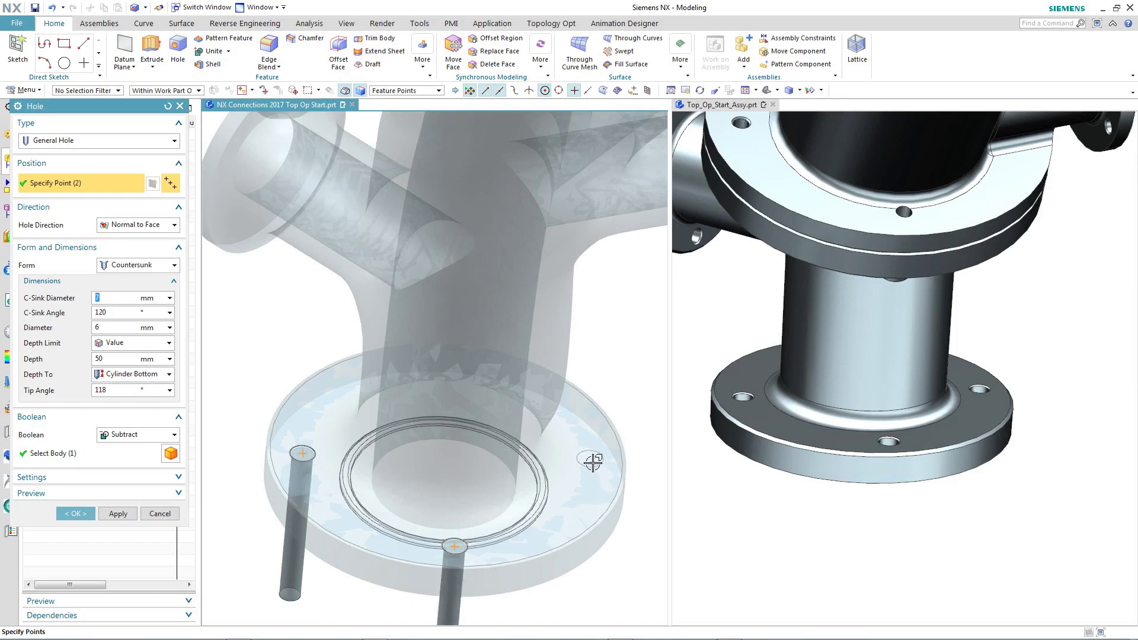
{"action": "left_click", "coordinate": [592, 461]}
{"action": "middle_click_drag", "start_coordinate": [592, 461], "coordinate": [577, 409]}
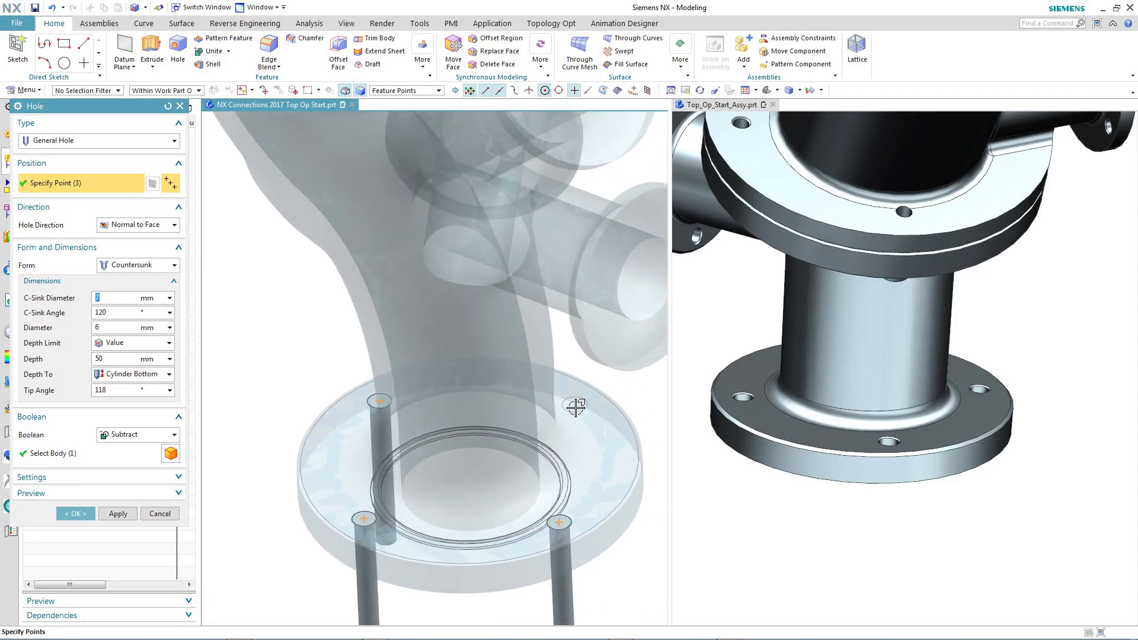
{"action": "left_click", "coordinate": [575, 404]}
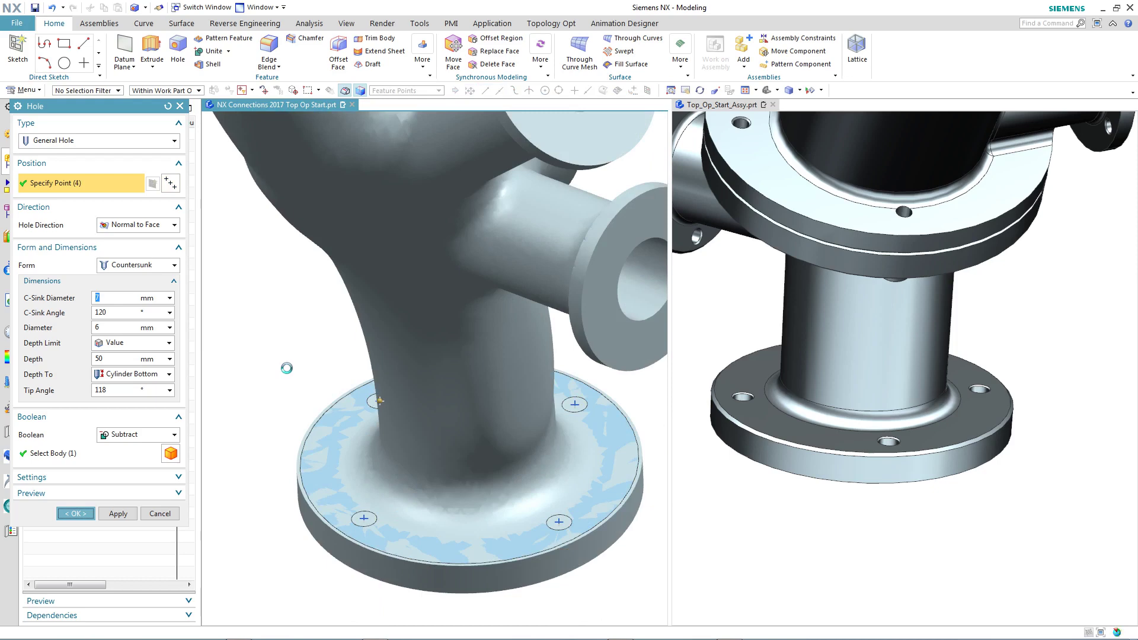
{"action": "left_click", "coordinate": [326, 488]}
{"action": "key", "text": "Escape"}
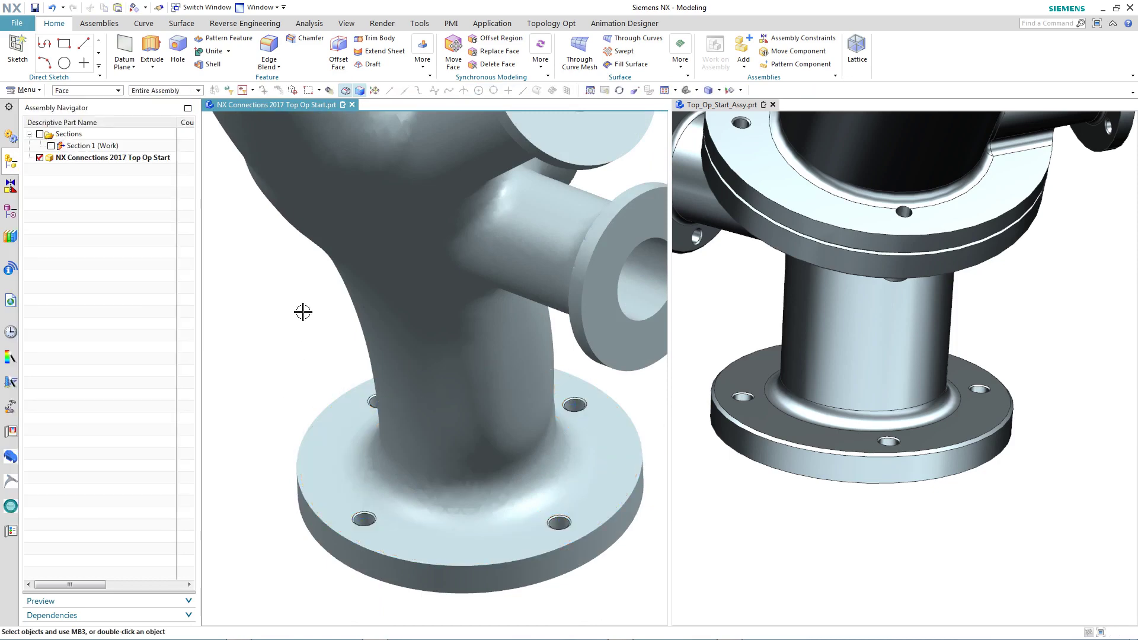
Open the convergent solid body for editing in the Polygon Modeling task.
{"action": "middle_click_drag", "start_coordinate": [283, 310], "coordinate": [272, 305]}
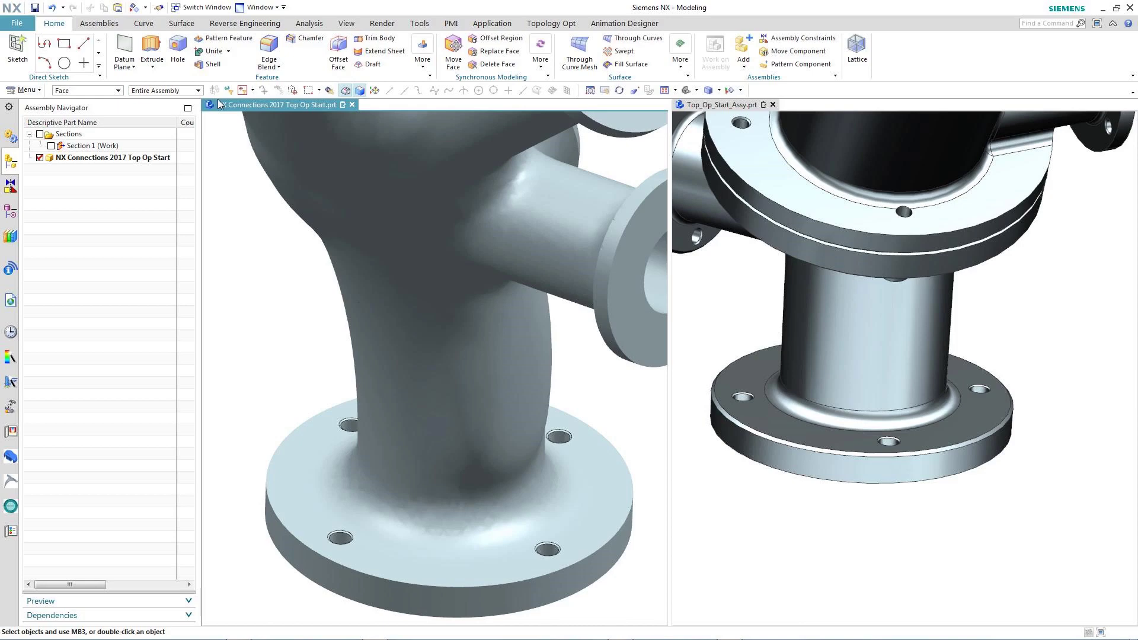
{"action": "left_click", "coordinate": [245, 23]}
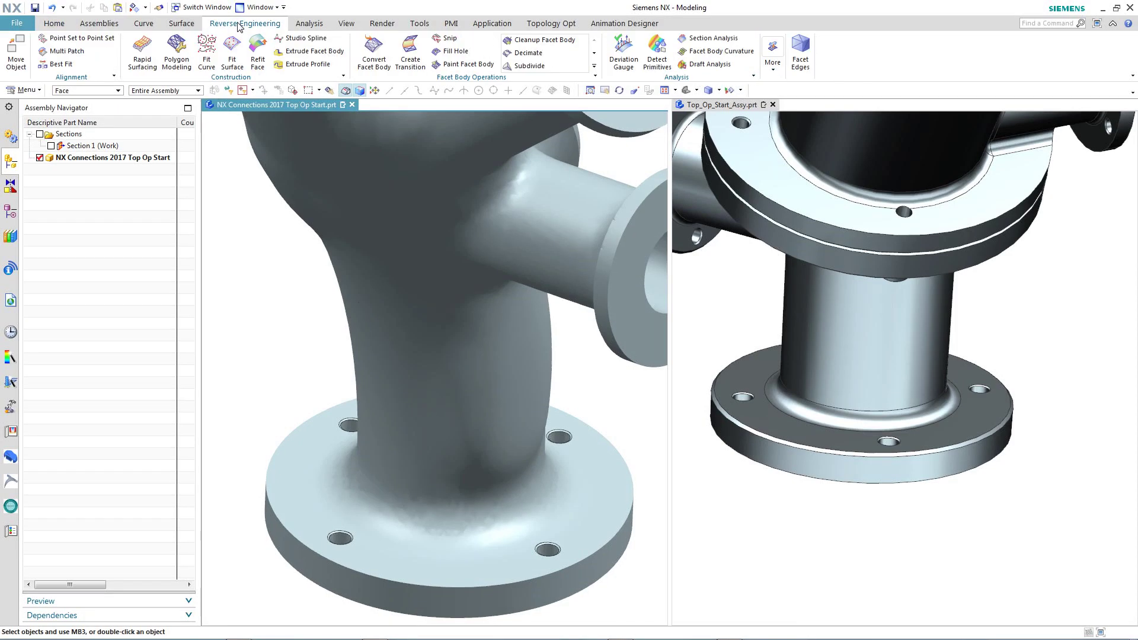
{"action": "left_click", "coordinate": [176, 51]}
{"action": "left_click", "coordinate": [339, 238]}
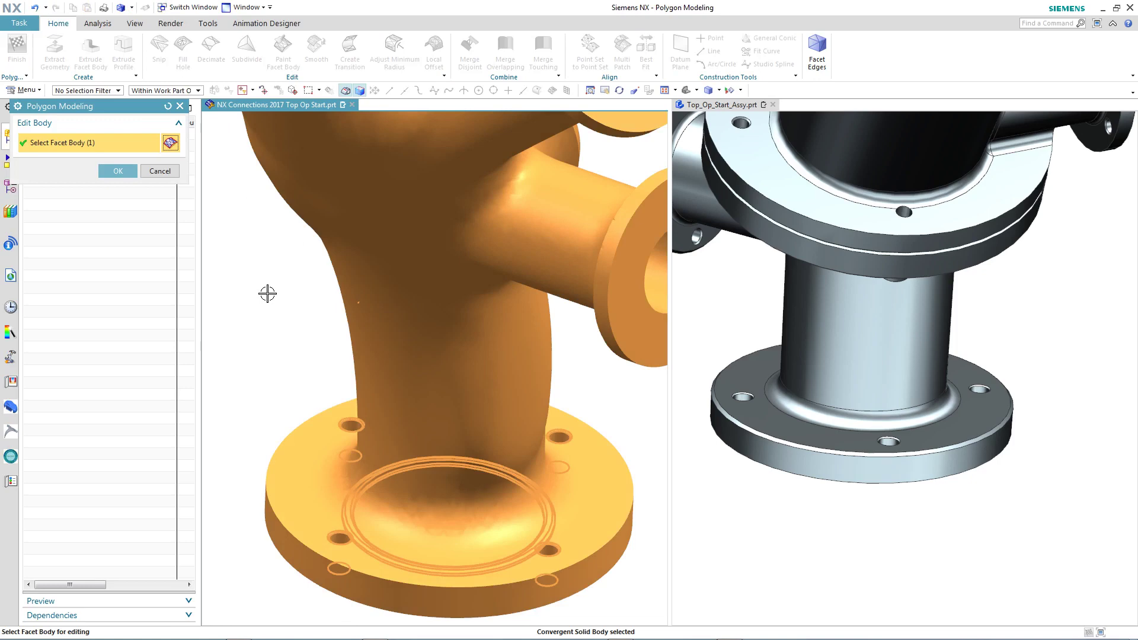
{"action": "middle_click", "coordinate": [269, 293]}
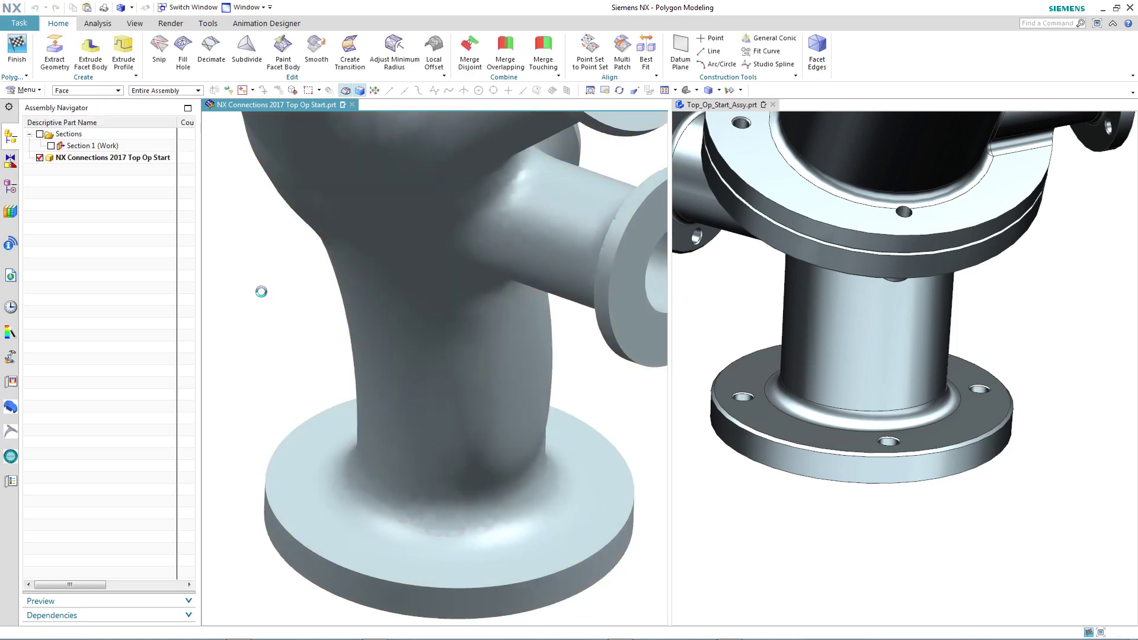
Create a closed flat transition with a 1 mm distance around the bottom flange's upper outer edge.
{"action": "scroll", "coordinate": [262, 288], "scroll_direction": "up", "scroll_amount": 3}
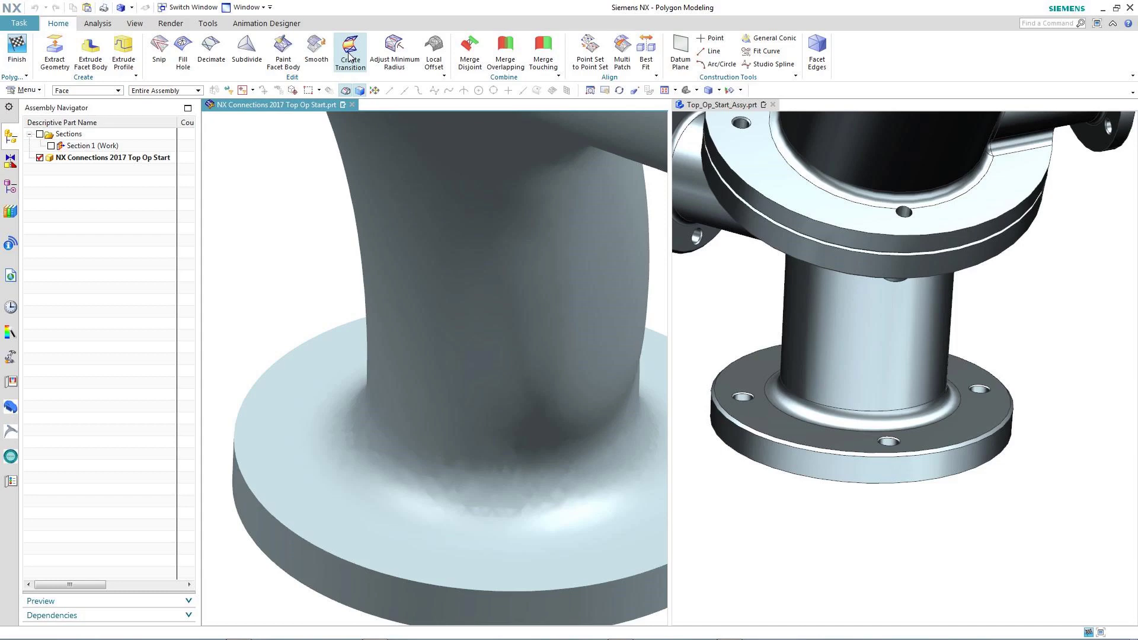
{"action": "left_click", "coordinate": [351, 57]}
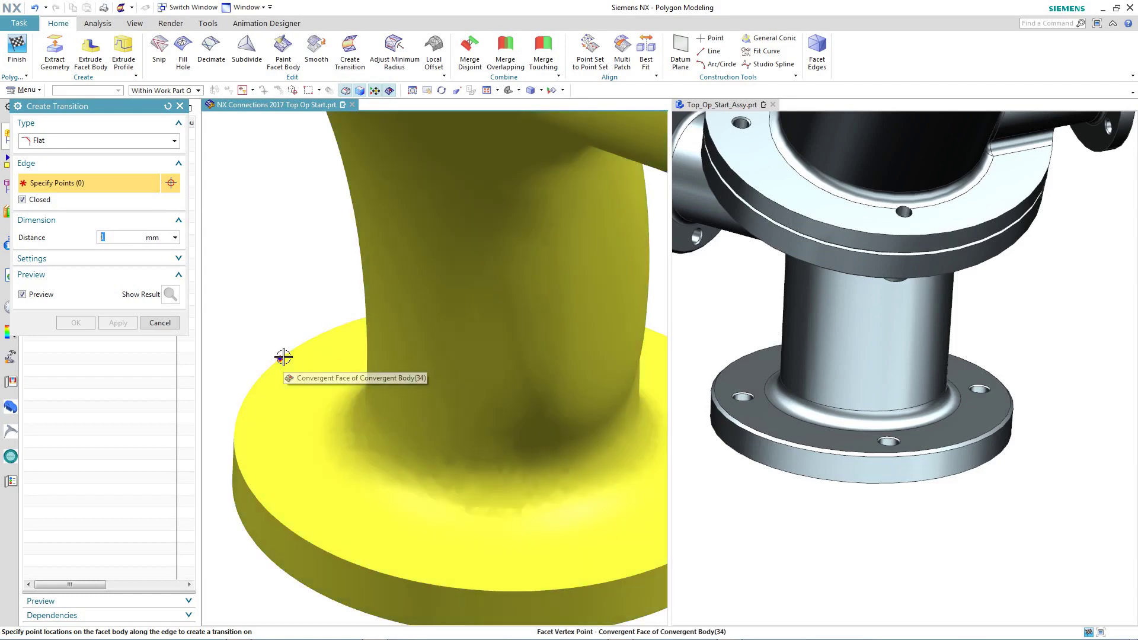
{"action": "left_click", "coordinate": [283, 356]}
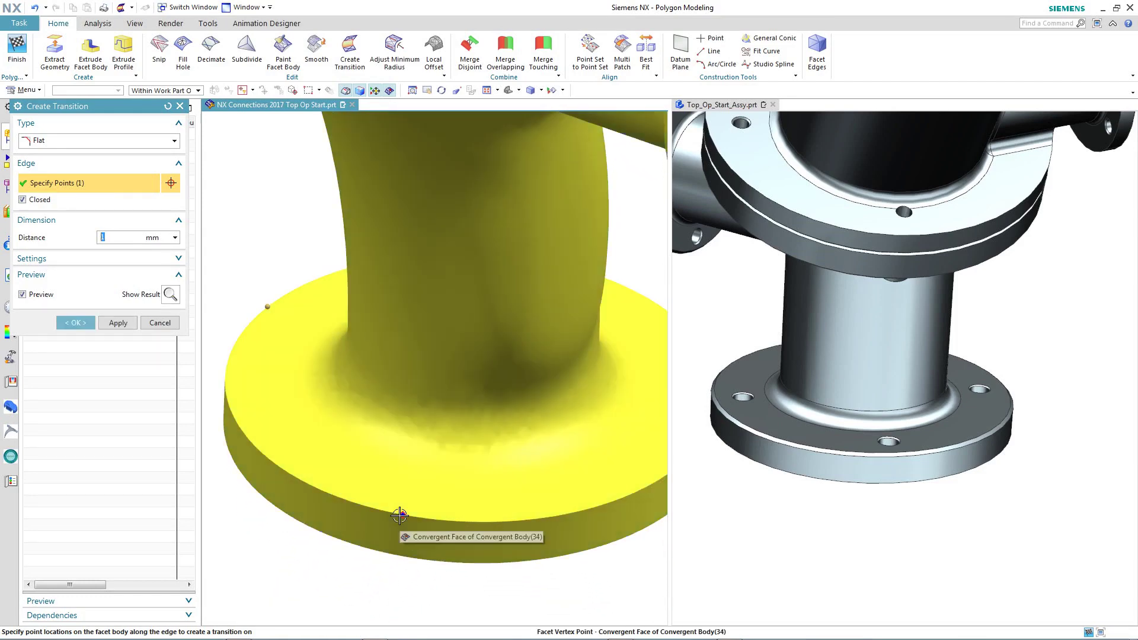
{"action": "left_click", "coordinate": [400, 516]}
{"action": "middle_click_drag", "start_coordinate": [498, 593], "coordinate": [596, 447]}
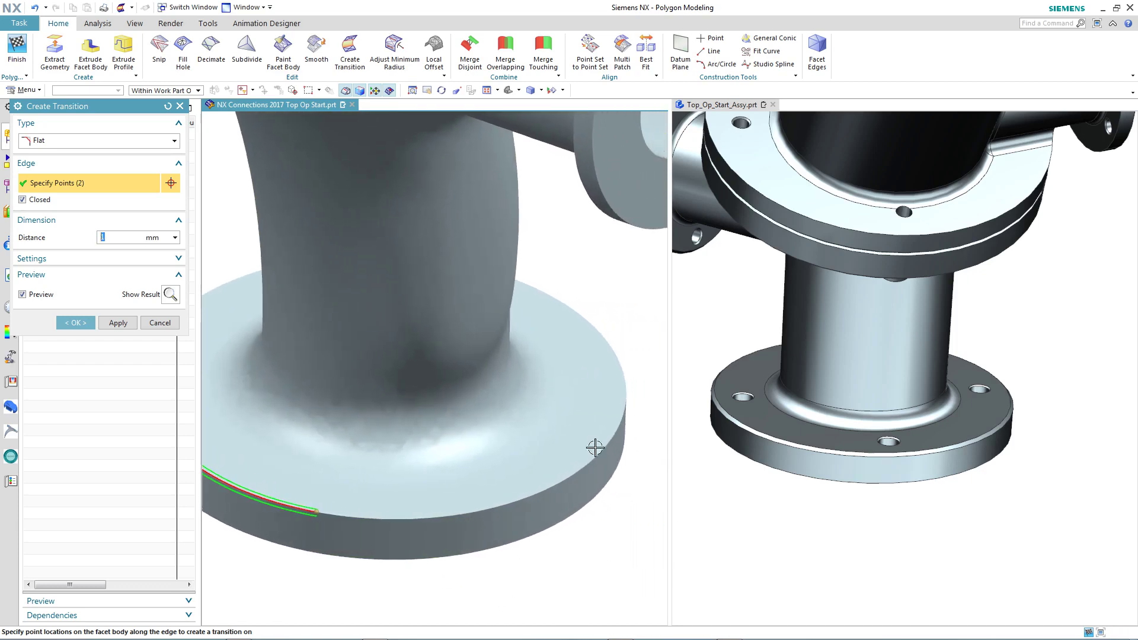
{"action": "left_click", "coordinate": [596, 330]}
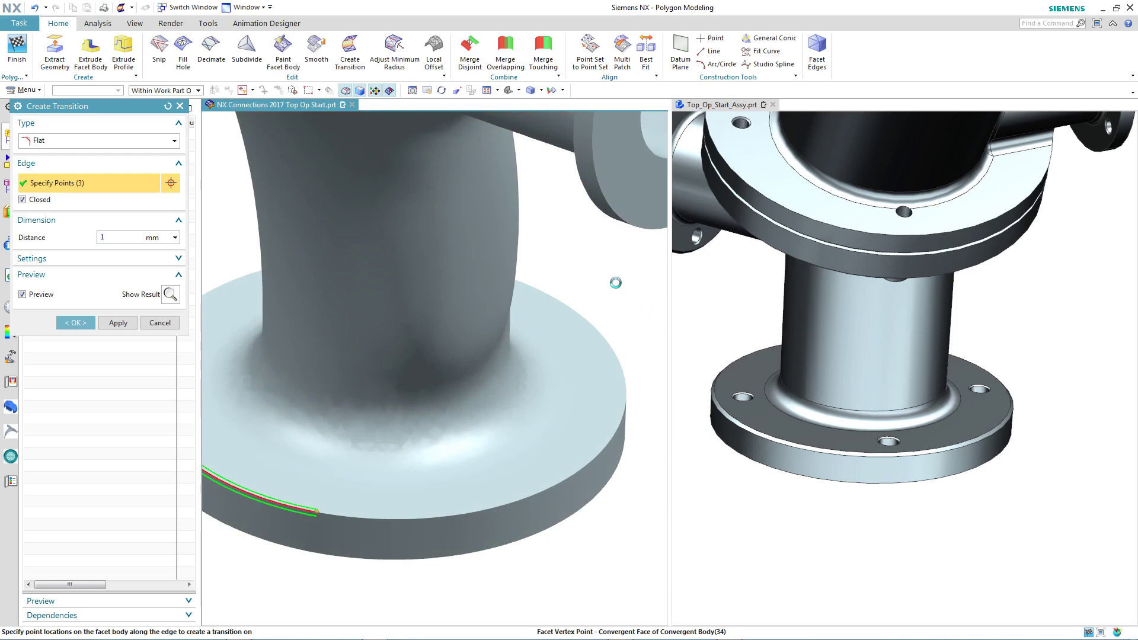
{"action": "middle_click_drag", "start_coordinate": [617, 275], "coordinate": [254, 271]}
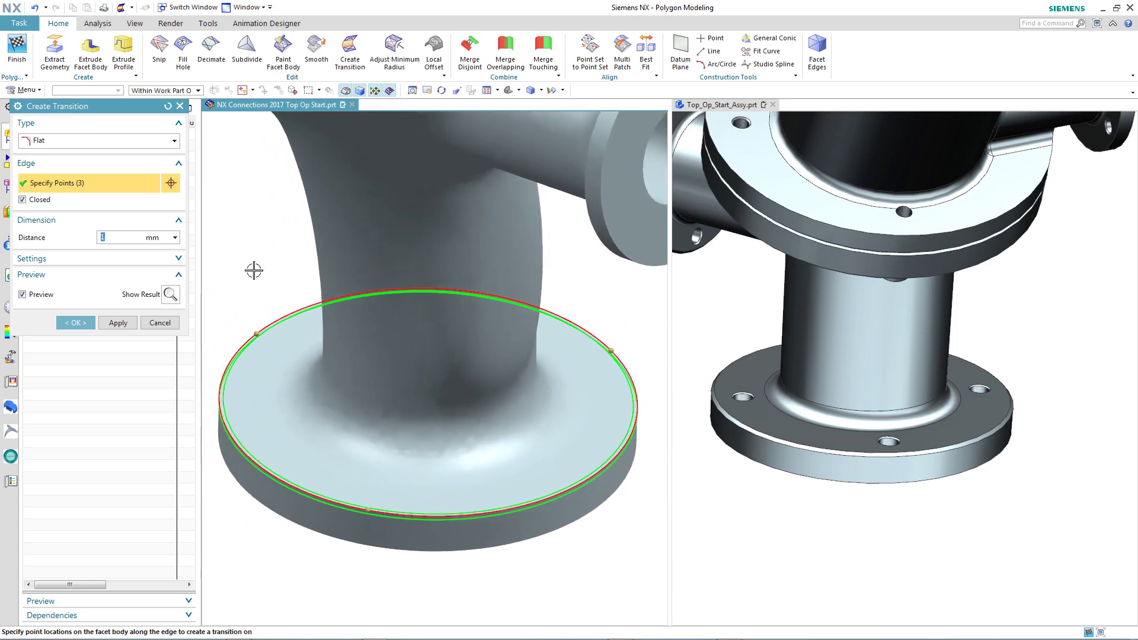
{"action": "left_click", "coordinate": [76, 322]}
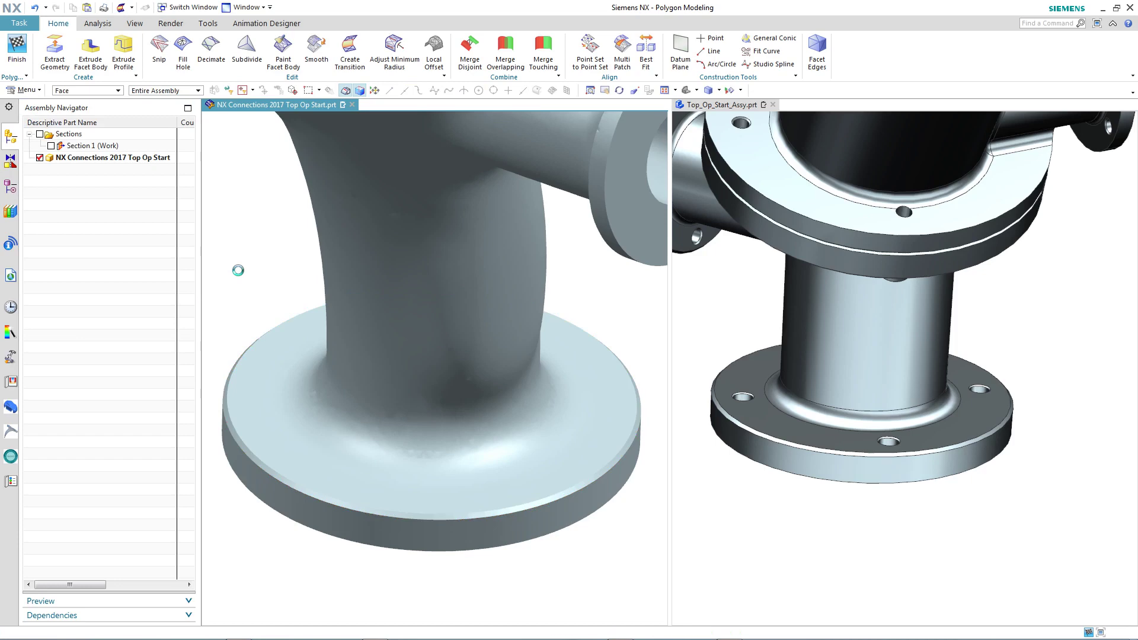
Create a closed round transition with a 1 mm radius along the edge of the opening inside the side flange's bore.
{"action": "mouse_move", "coordinate": [238, 271]}
{"action": "middle_mouse_down"}
{"action": "mouse_move", "coordinate": [238, 154]}
{"action": "mouse_move", "coordinate": [239, 258]}
{"action": "mouse_move", "coordinate": [267, 207]}
{"action": "mouse_move", "coordinate": [255, 279]}
{"action": "mouse_move", "coordinate": [308, 303]}
{"action": "middle_mouse_up"}
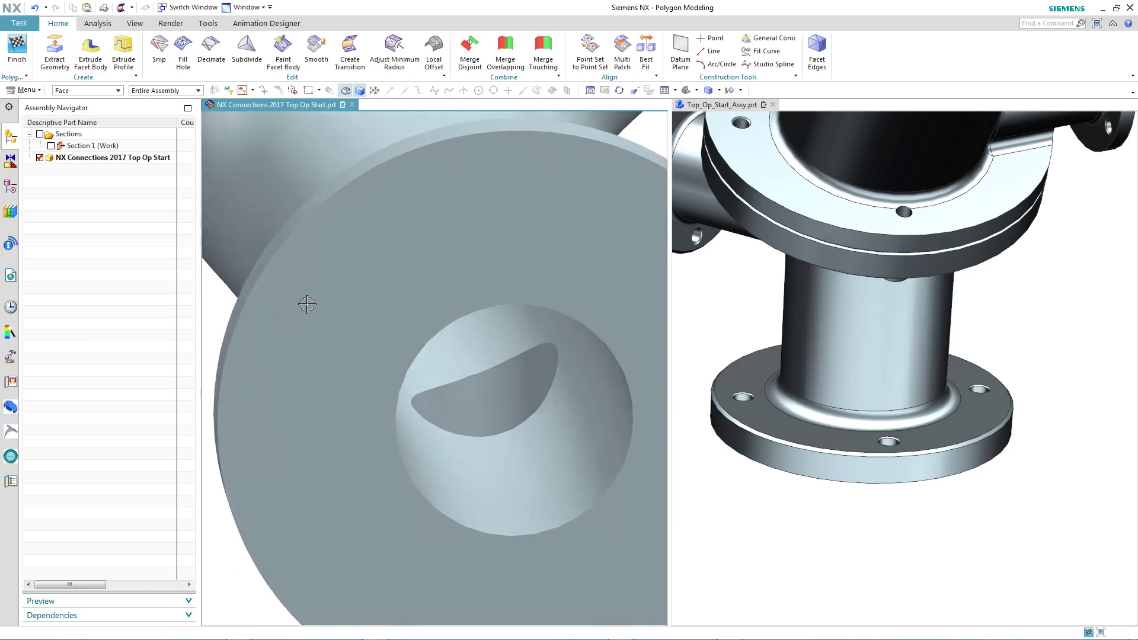
{"action": "scroll", "coordinate": [308, 302], "scroll_direction": "up", "scroll_amount": 2}
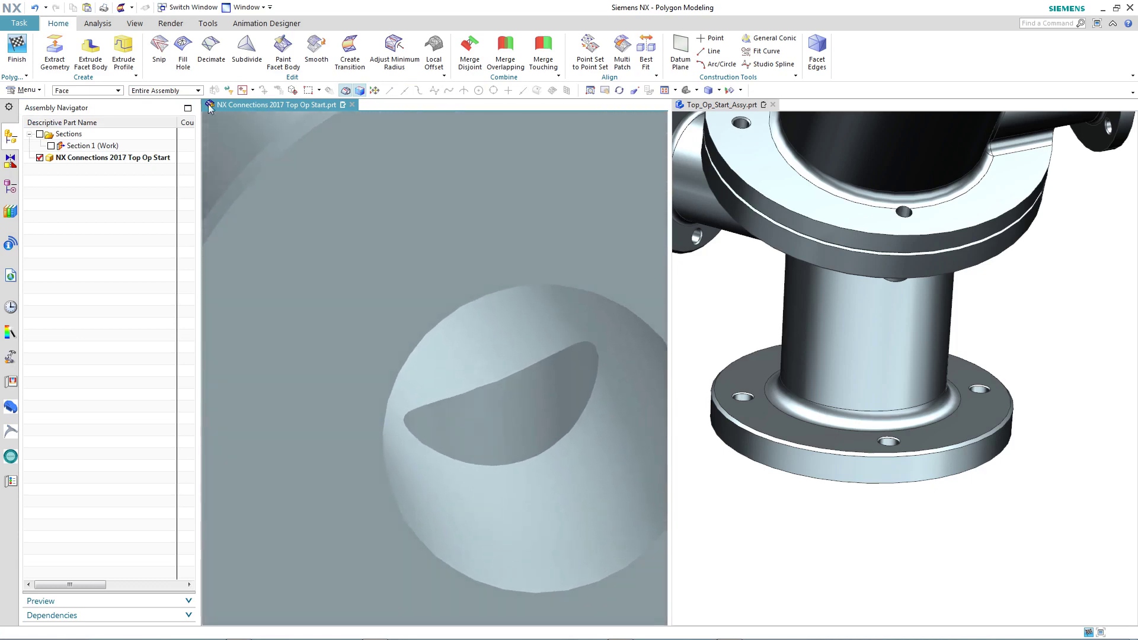
{"action": "left_click", "coordinate": [350, 45]}
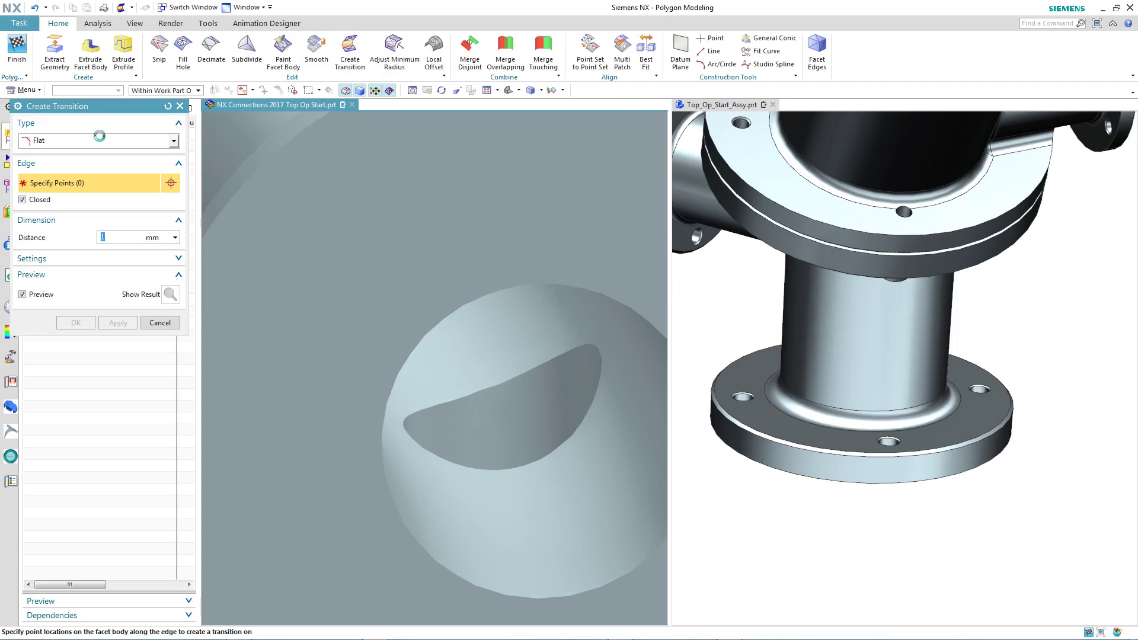
{"action": "left_click", "coordinate": [103, 141]}
{"action": "left_click", "coordinate": [72, 156]}
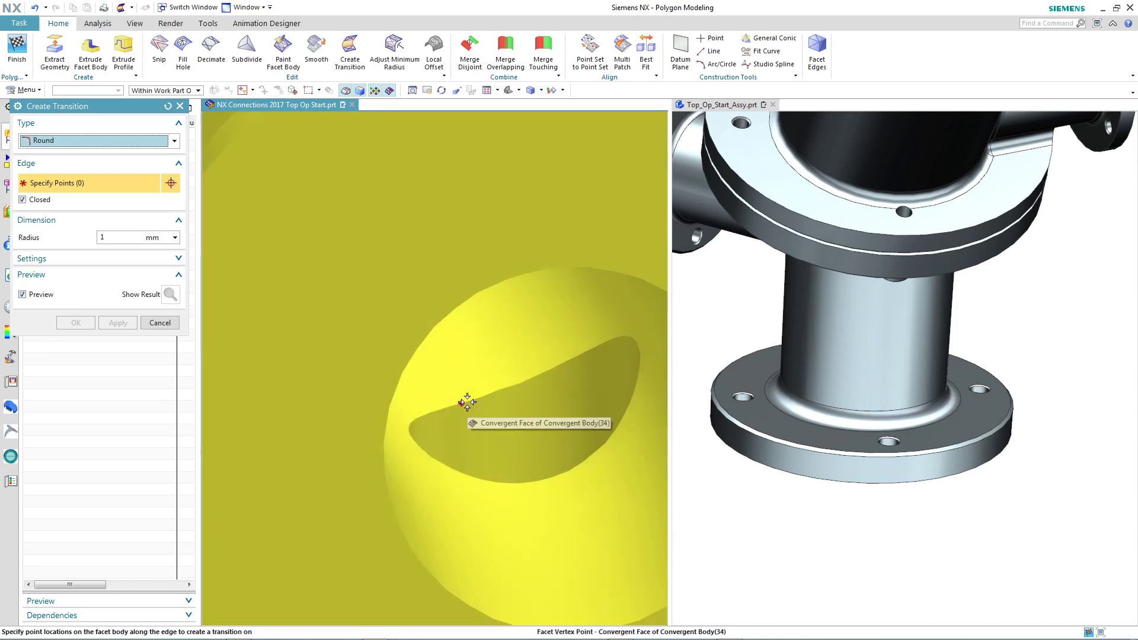
{"action": "left_click", "coordinate": [463, 402]}
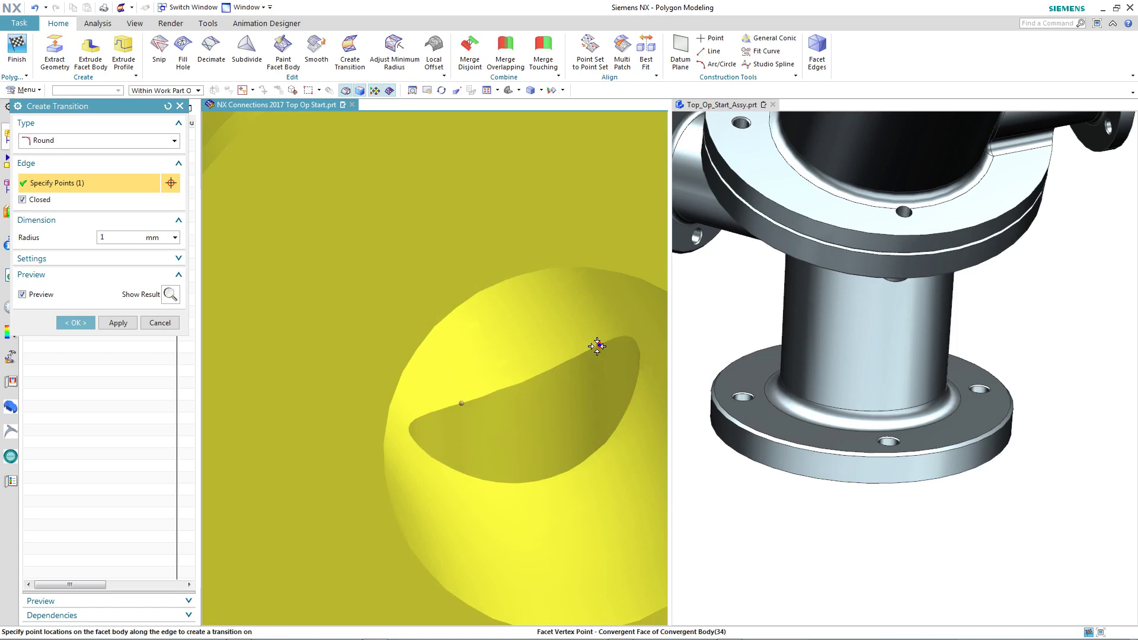
{"action": "left_click", "coordinate": [593, 344]}
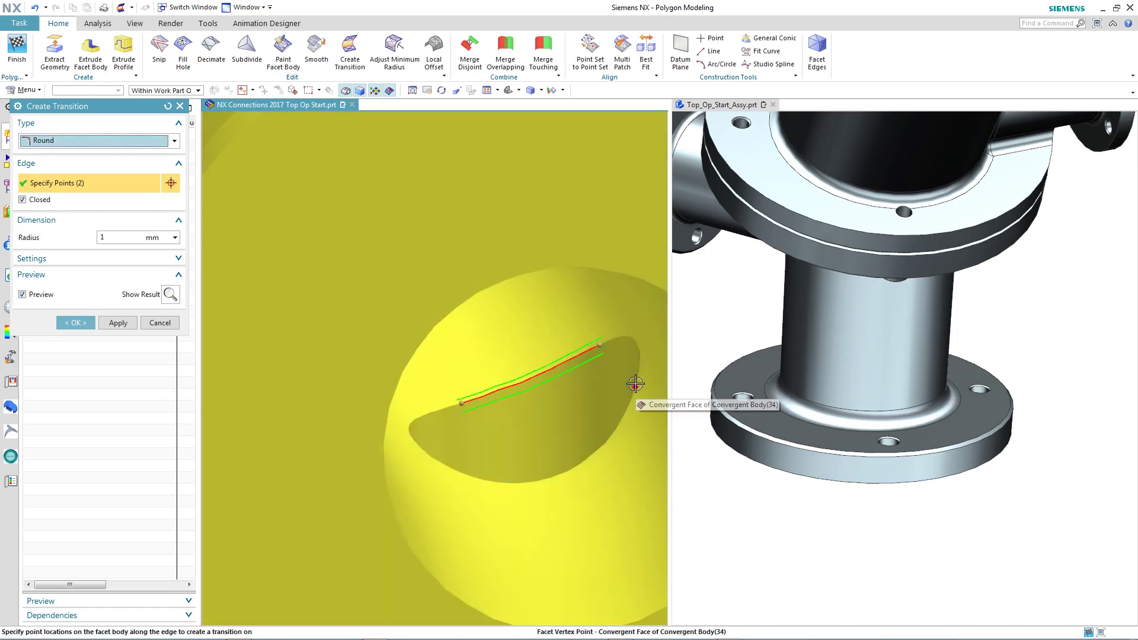
{"action": "left_click", "coordinate": [636, 386]}
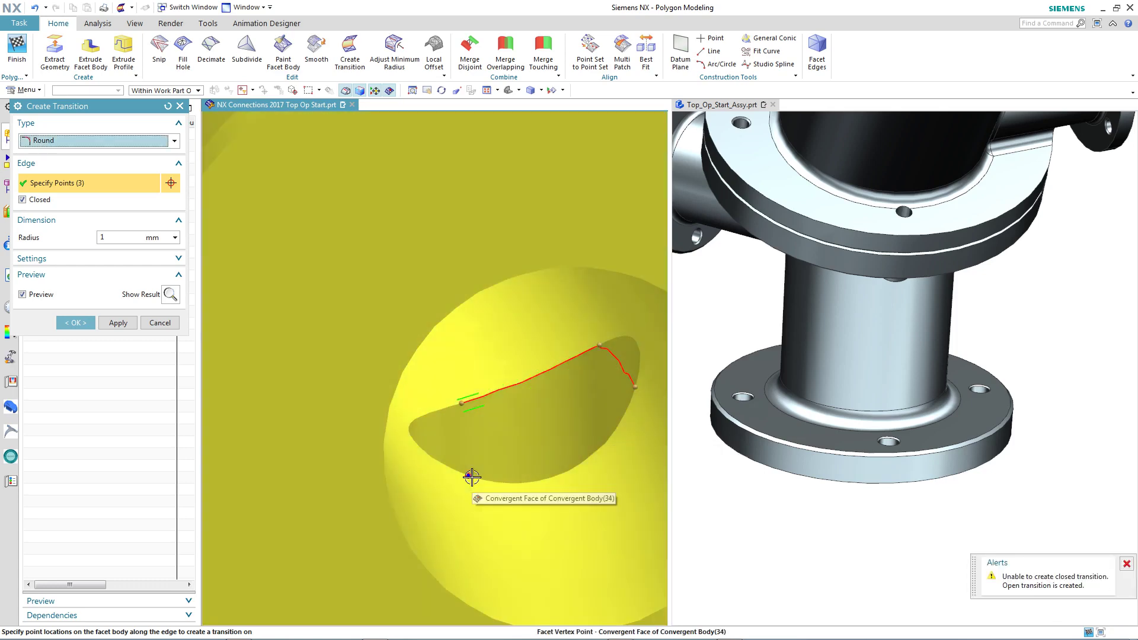
{"action": "left_click", "coordinate": [473, 477]}
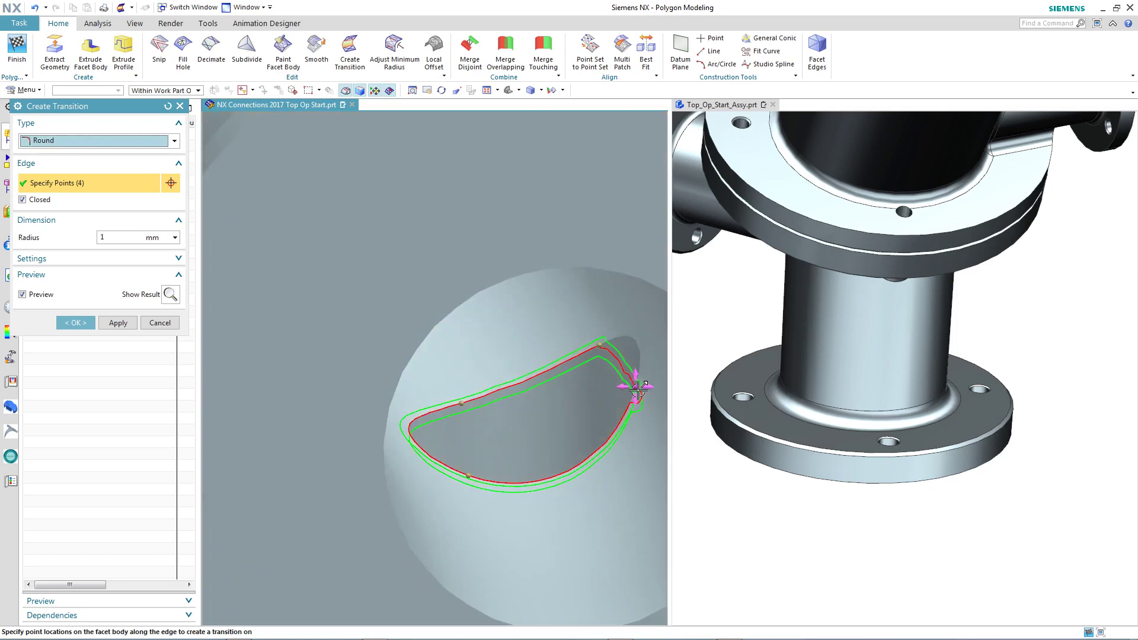
{"action": "left_click", "coordinate": [635, 386]}
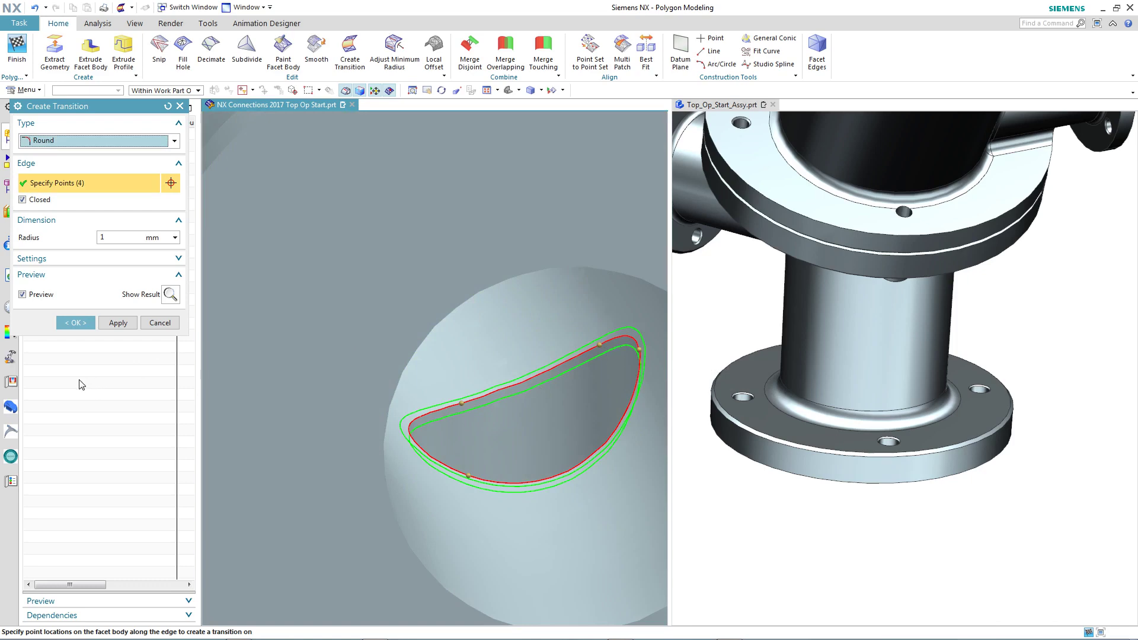
{"action": "left_click", "coordinate": [77, 324]}
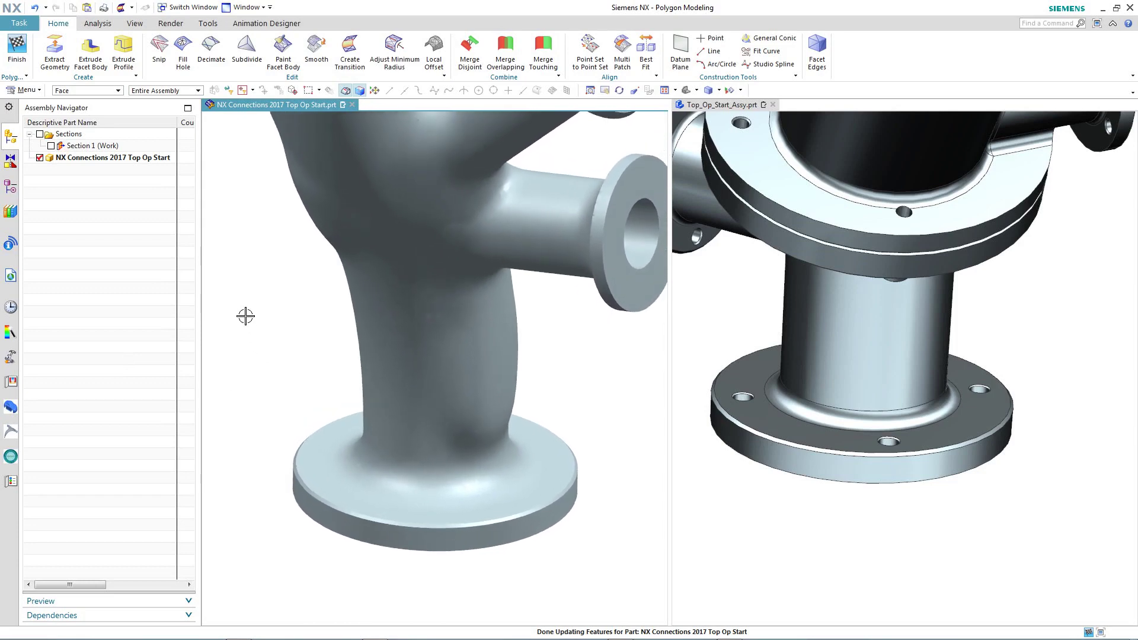
Finish the polygon modeling task and display the part's model history.
{"action": "left_click", "coordinate": [17, 48]}
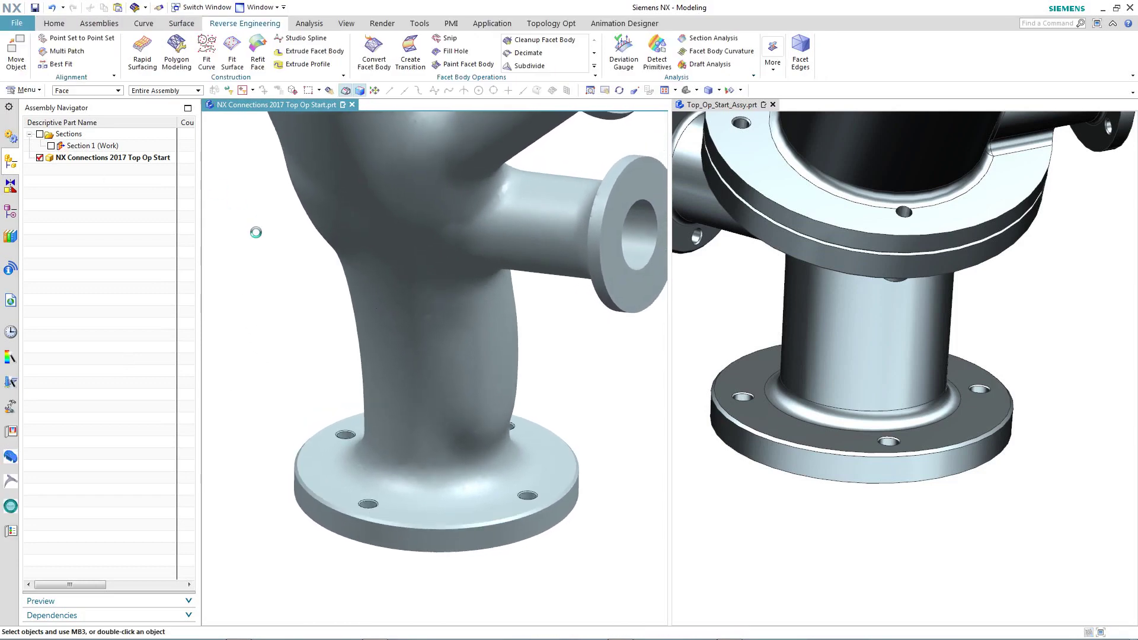
{"action": "left_click", "coordinate": [10, 213]}
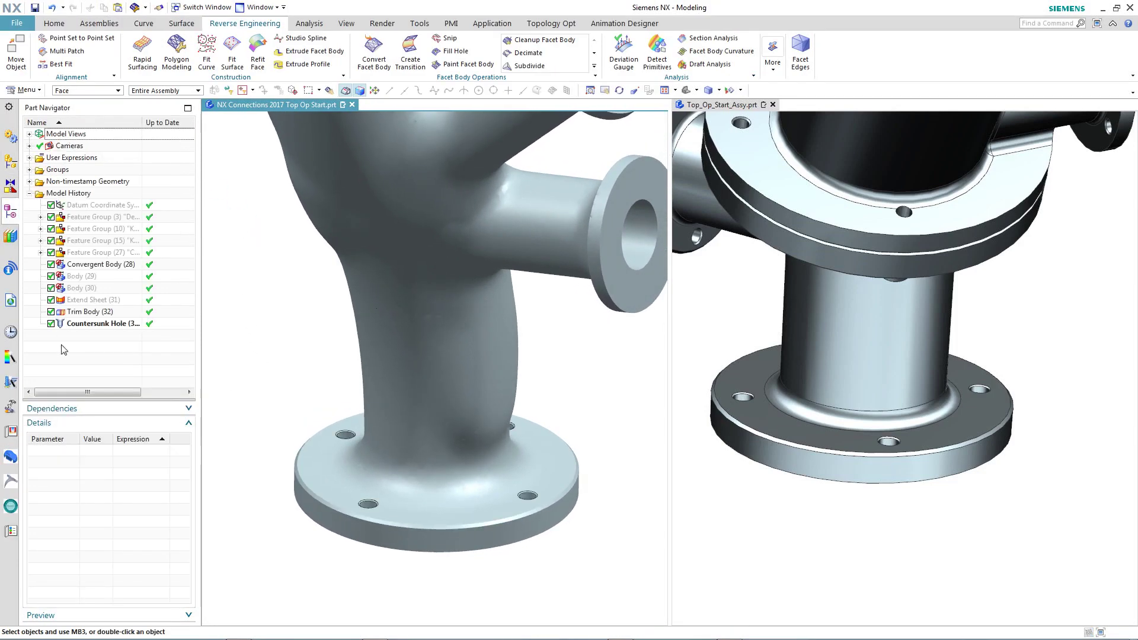